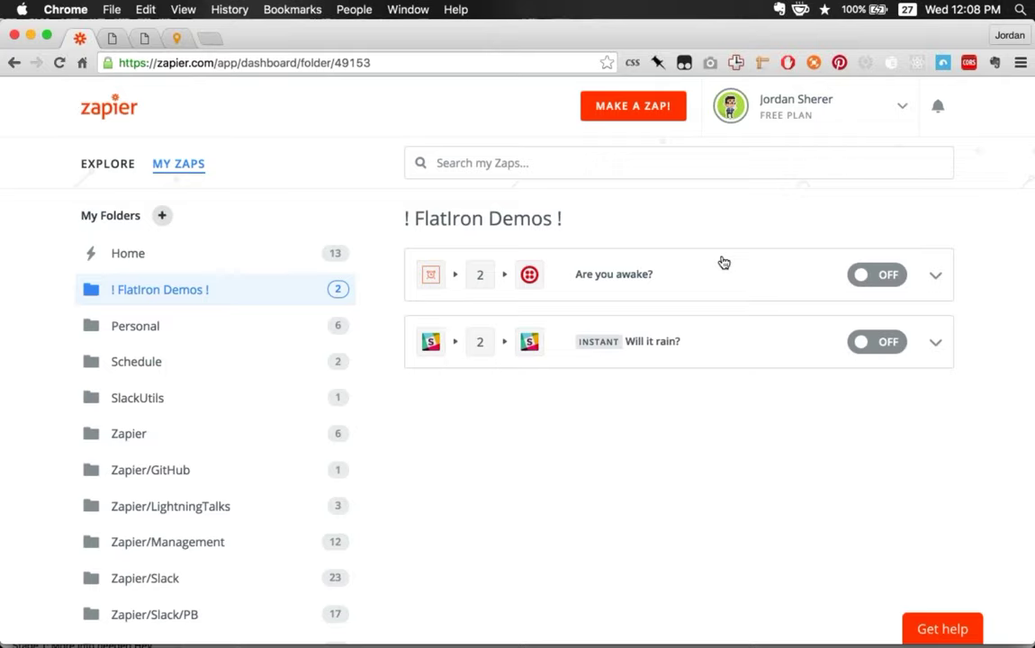
- Open the "Are you awake?" Zap and review its Every Day trigger's app, trigger type and schedule options
{"action": "left_click", "coordinate": [647, 275]}
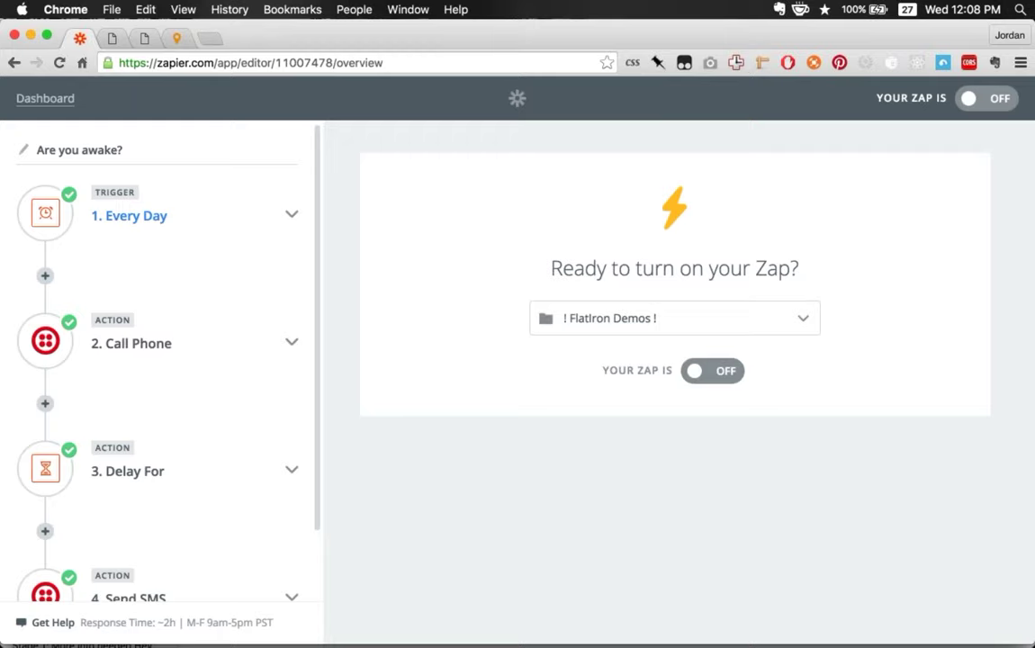
{"action": "left_click", "coordinate": [135, 216]}
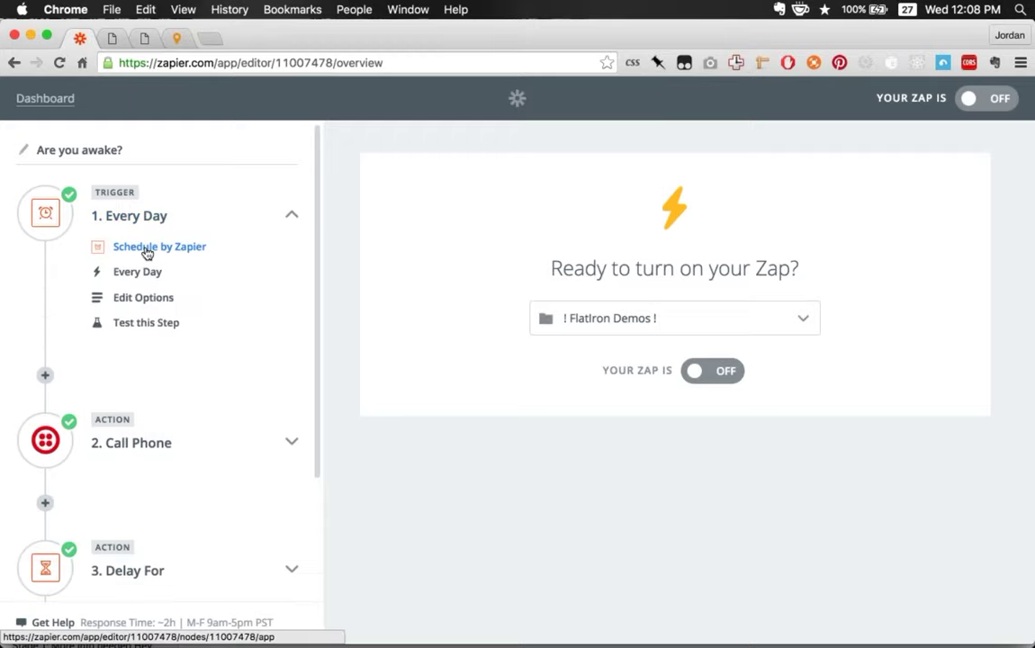
{"action": "left_click", "coordinate": [149, 250]}
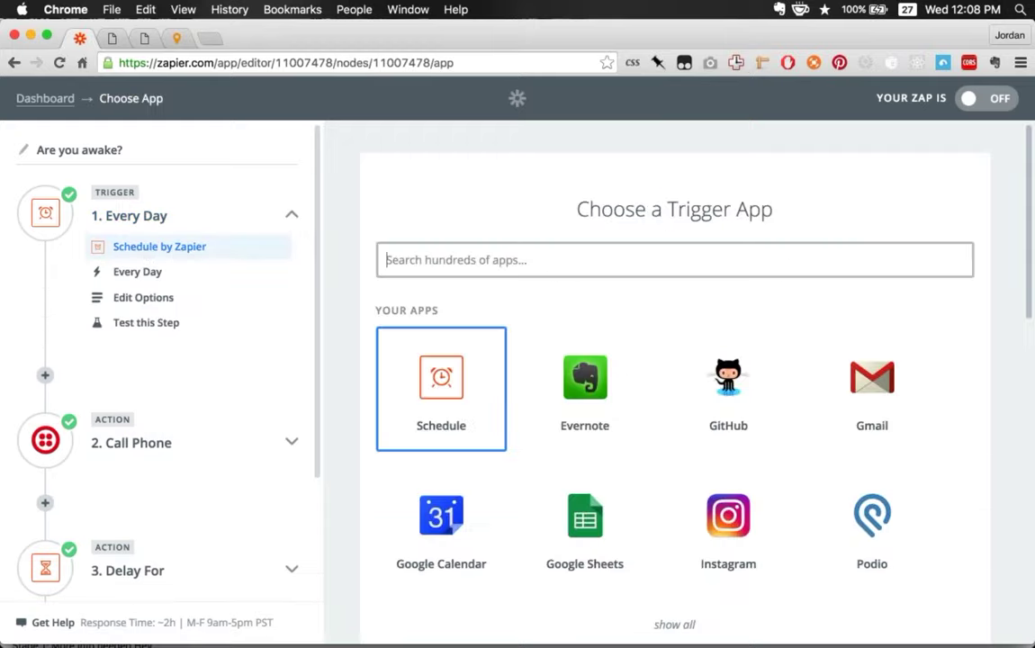
{"action": "left_click", "coordinate": [147, 273]}
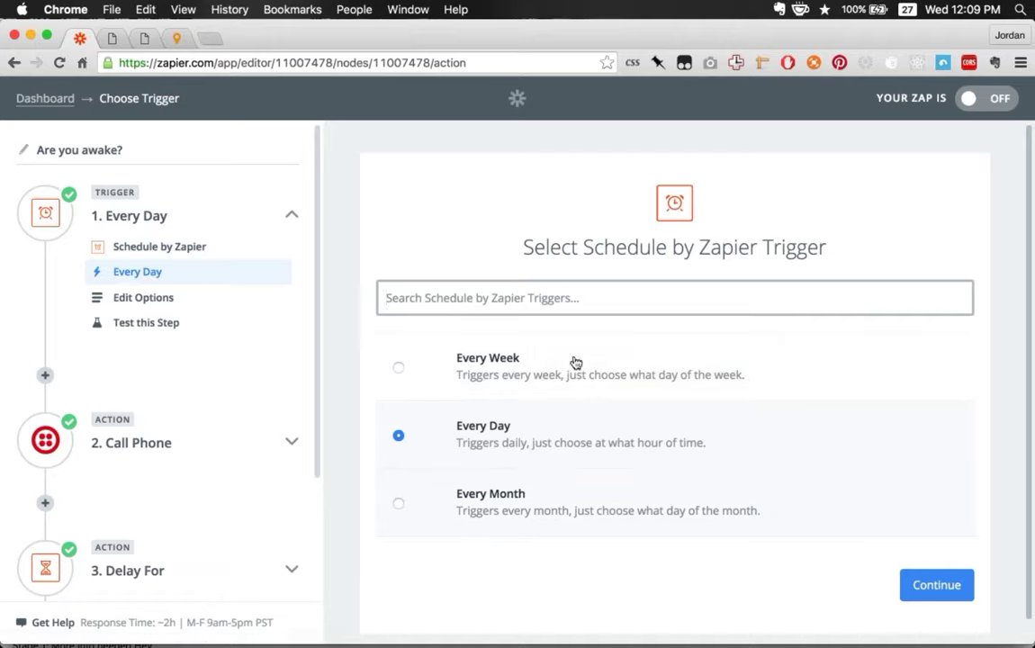
{"action": "left_click", "coordinate": [149, 297]}
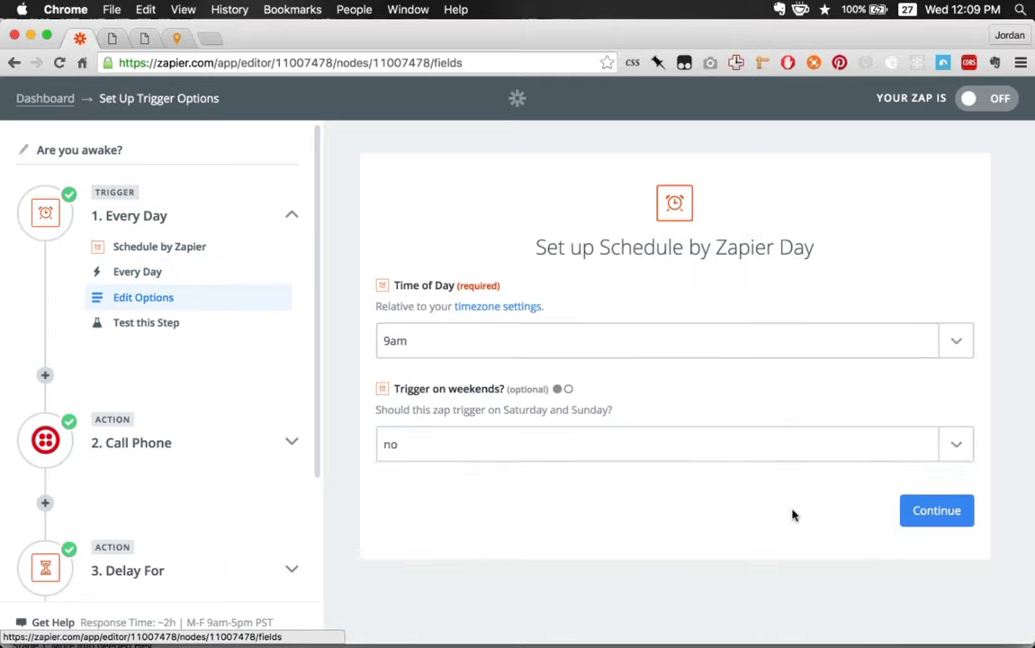
{"action": "left_click", "coordinate": [933, 518]}
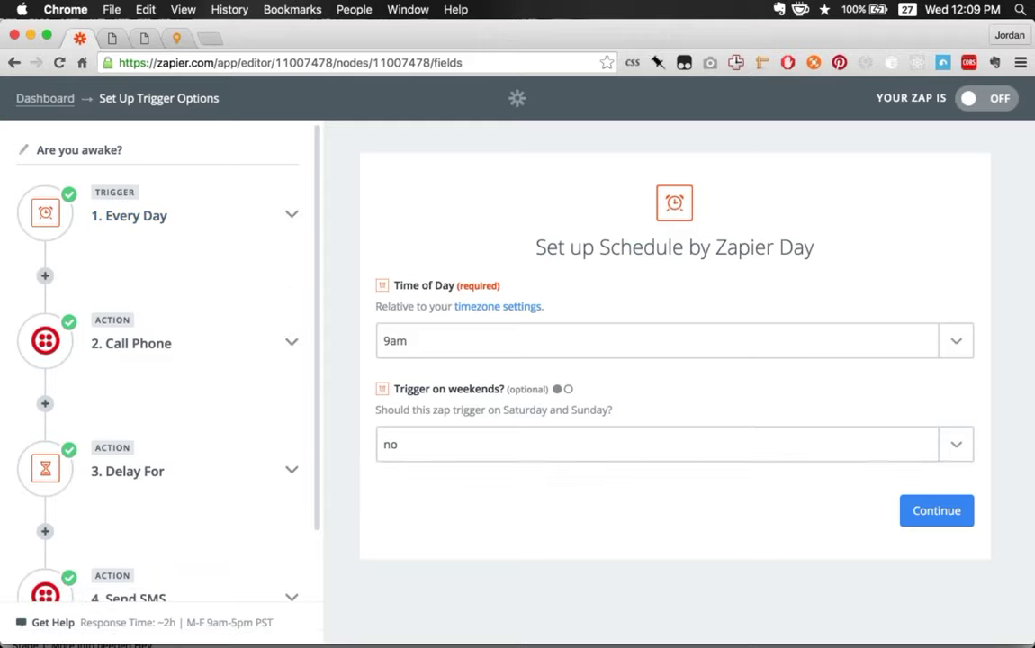
{"action": "scroll", "coordinate": [153, 360], "scroll_direction": "down", "scroll_amount": 3}
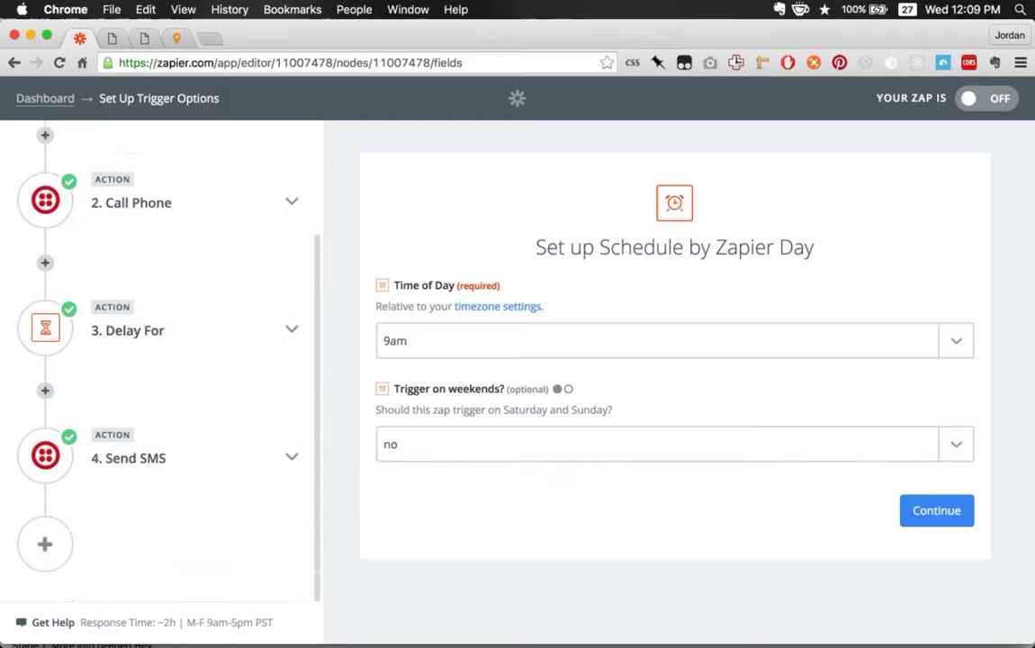
{"action": "scroll", "coordinate": [153, 360], "scroll_direction": "up", "scroll_amount": 3}
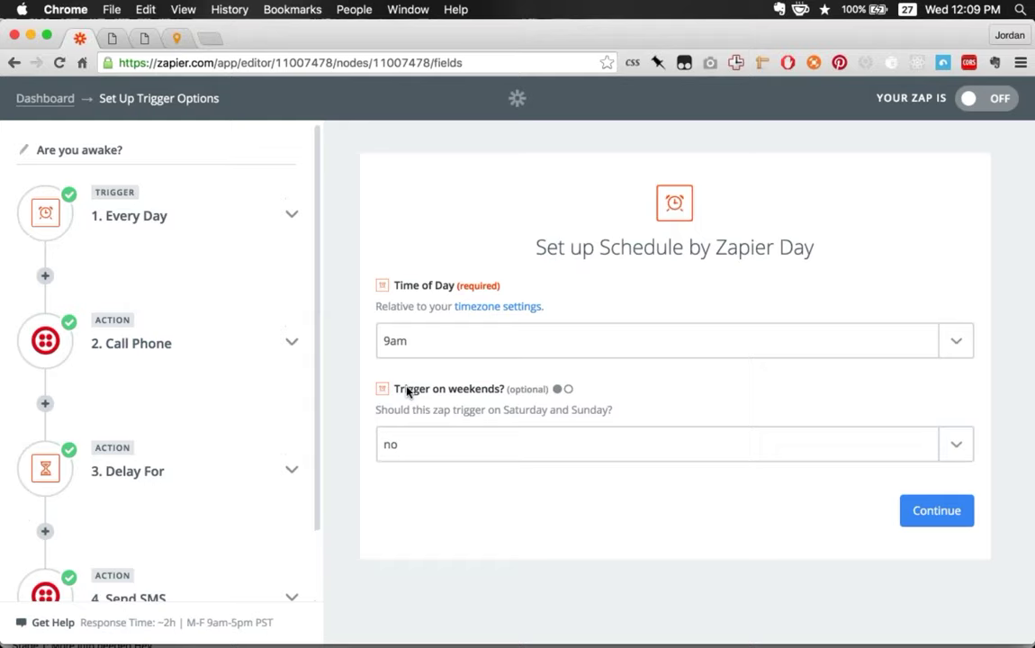
- Open the Call Phone action's template, check its message and voice settings, and run the Twilio test call
{"action": "left_click", "coordinate": [115, 352]}
{"action": "scroll", "coordinate": [382, 455], "scroll_direction": "down", "scroll_amount": 2}
{"action": "left_click_drag", "start_coordinate": [384, 235], "coordinate": [524, 258]}
{"action": "key", "text": "Right"}
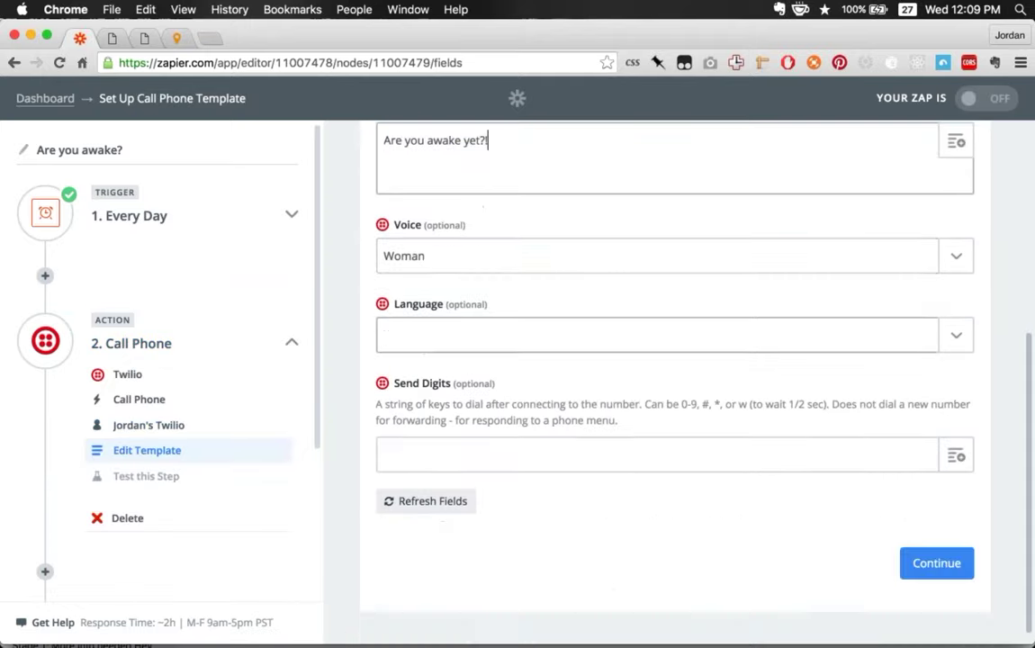
{"action": "left_click", "coordinate": [935, 565]}
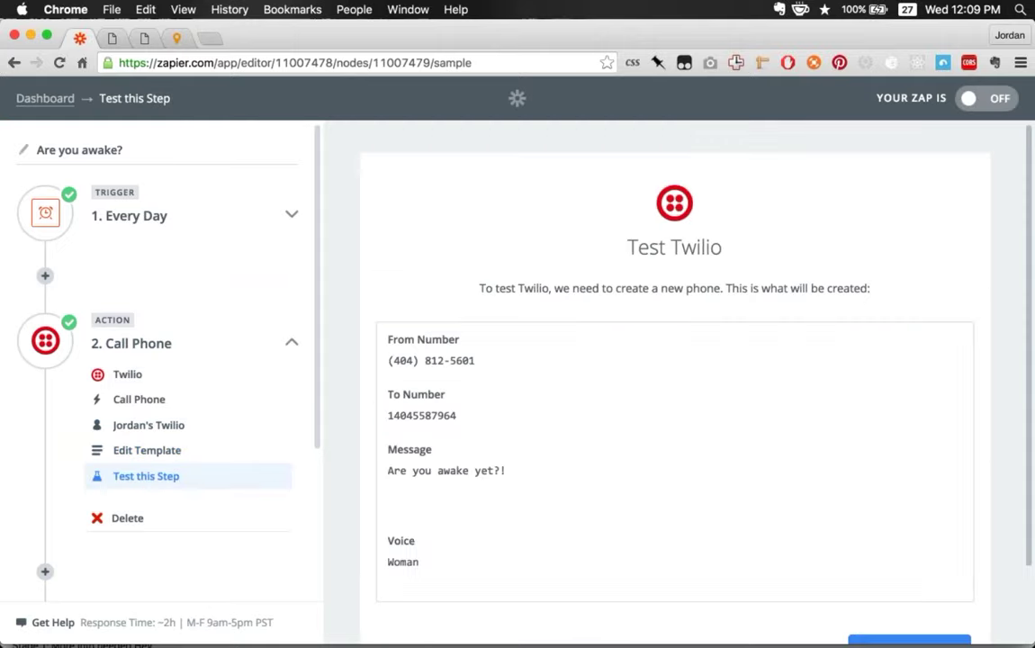
{"action": "scroll", "coordinate": [691, 458], "scroll_direction": "down", "scroll_amount": 3}
{"action": "left_click", "coordinate": [908, 562]}
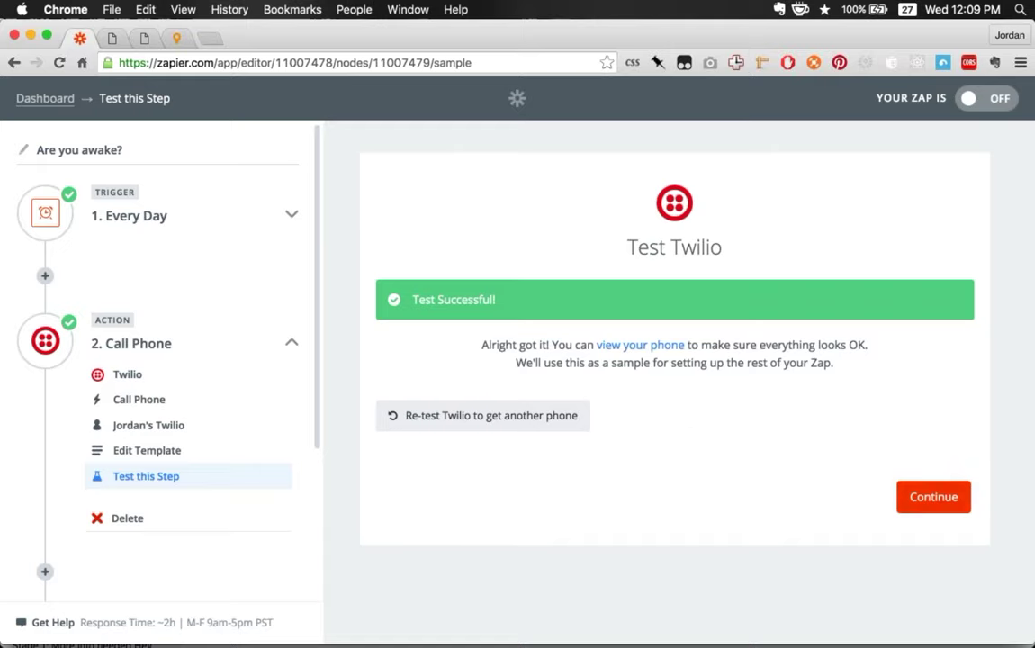
- Review the Delay For template, and run the Twilio test of the Send SMS action from its template
{"action": "left_click", "coordinate": [919, 494]}
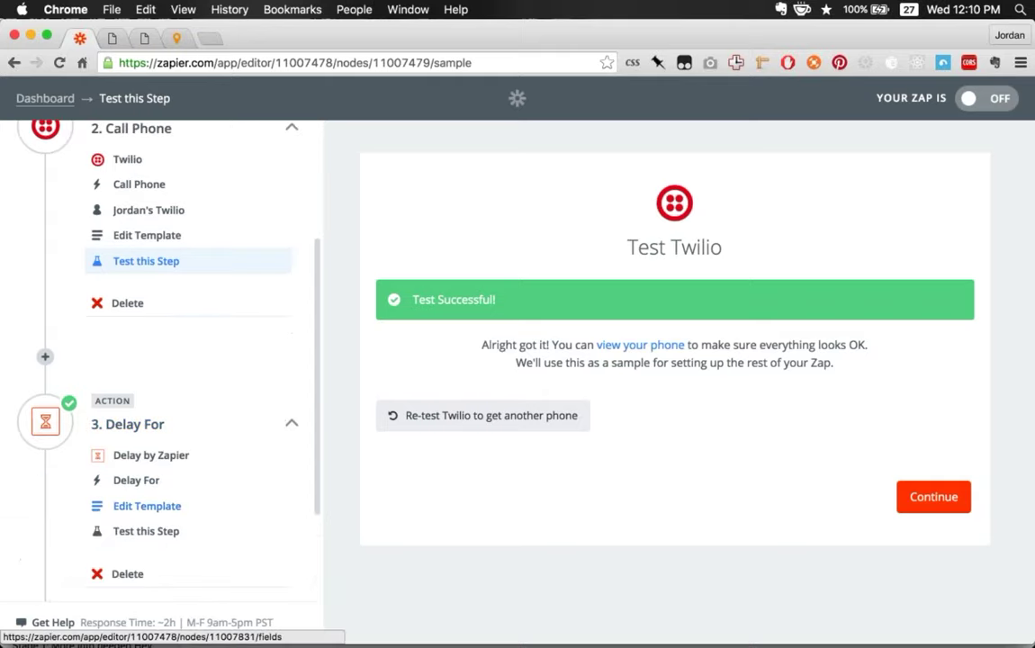
{"action": "left_click", "coordinate": [147, 506]}
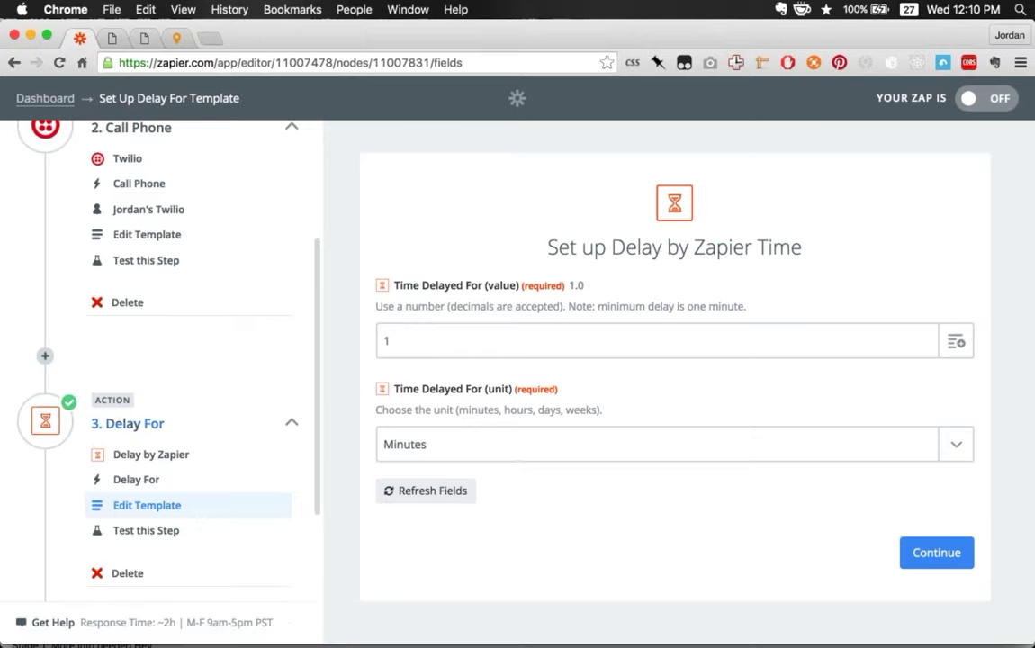
{"action": "scroll", "coordinate": [146, 506], "scroll_direction": "down", "scroll_amount": 5}
{"action": "left_click", "coordinate": [127, 458]}
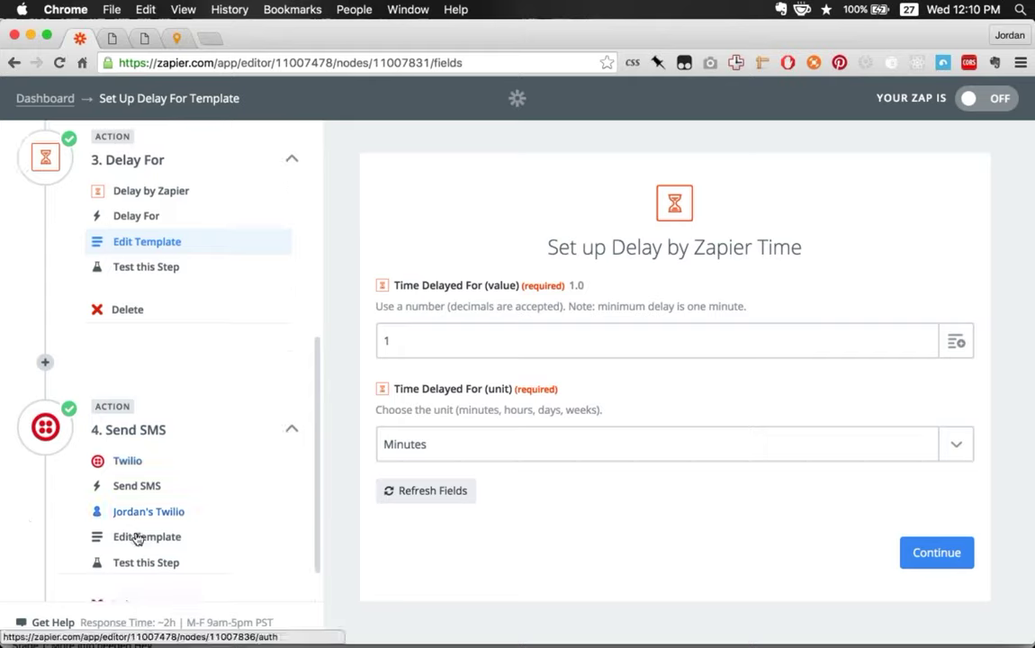
{"action": "left_click", "coordinate": [135, 520]}
{"action": "scroll", "coordinate": [593, 548], "scroll_direction": "down", "scroll_amount": 8}
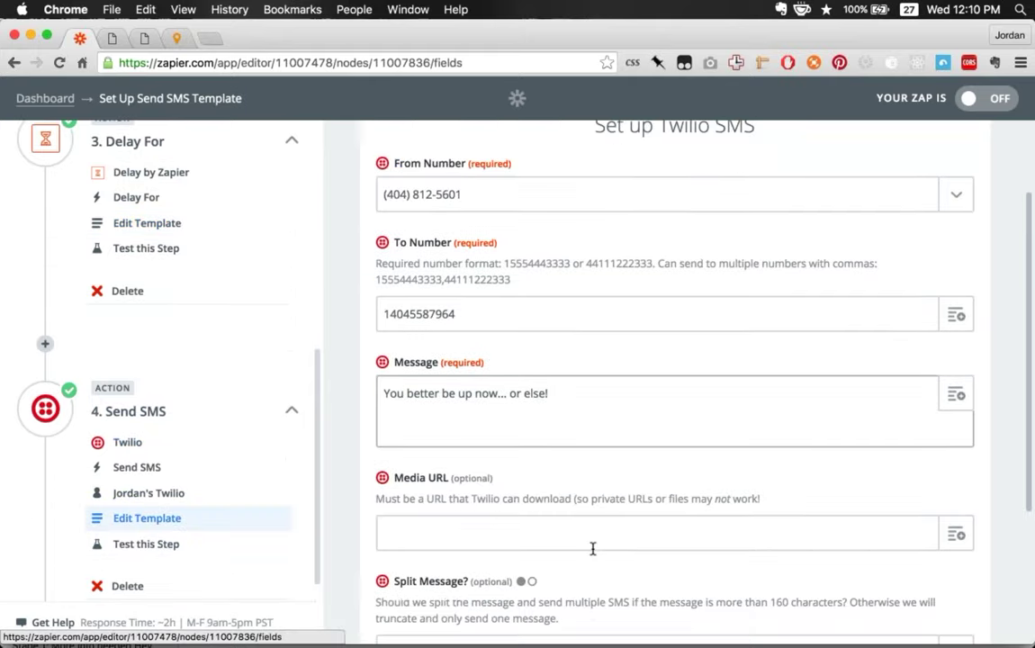
{"action": "left_click", "coordinate": [934, 562]}
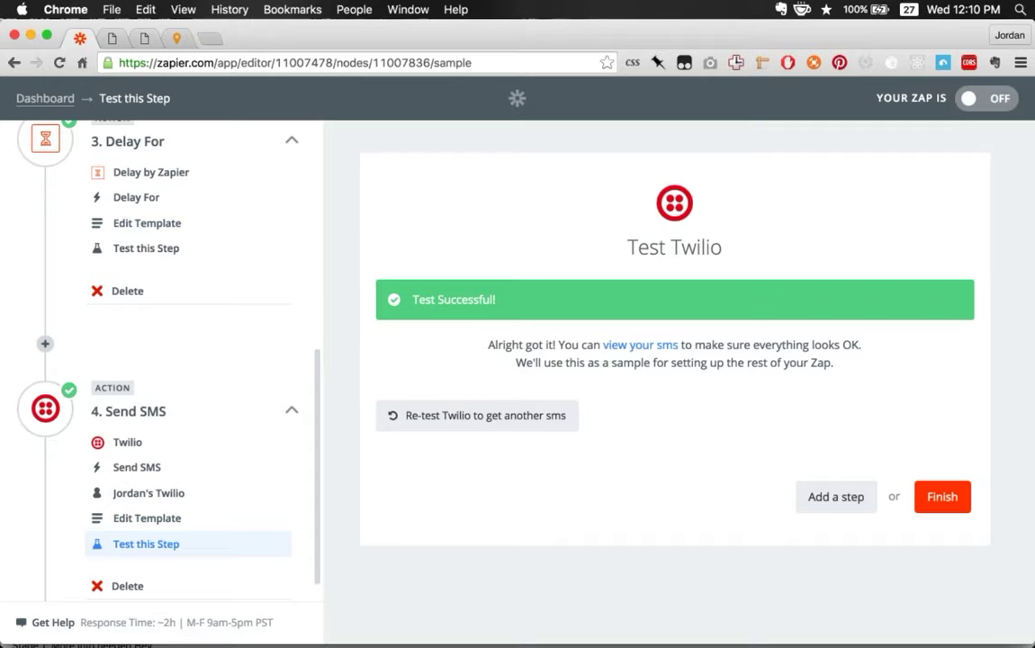
- Collapse the Call Phone and Delay For steps in the Zap outline and return to the dashboard
{"action": "scroll", "coordinate": [168, 330], "scroll_direction": "up", "scroll_amount": 10}
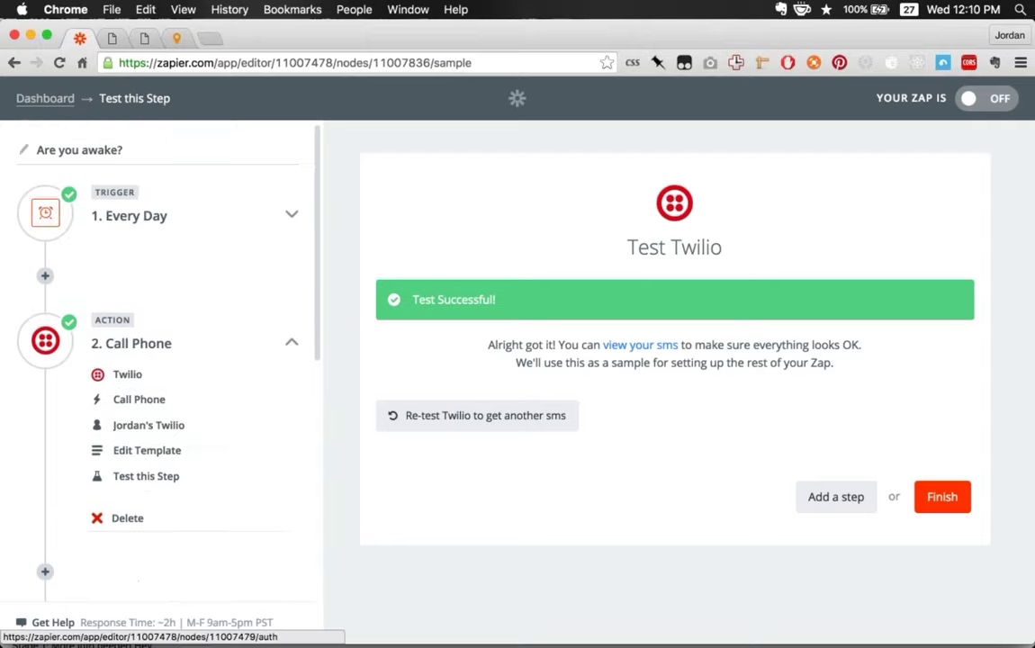
{"action": "scroll", "coordinate": [169, 330], "scroll_direction": "down", "scroll_amount": 1}
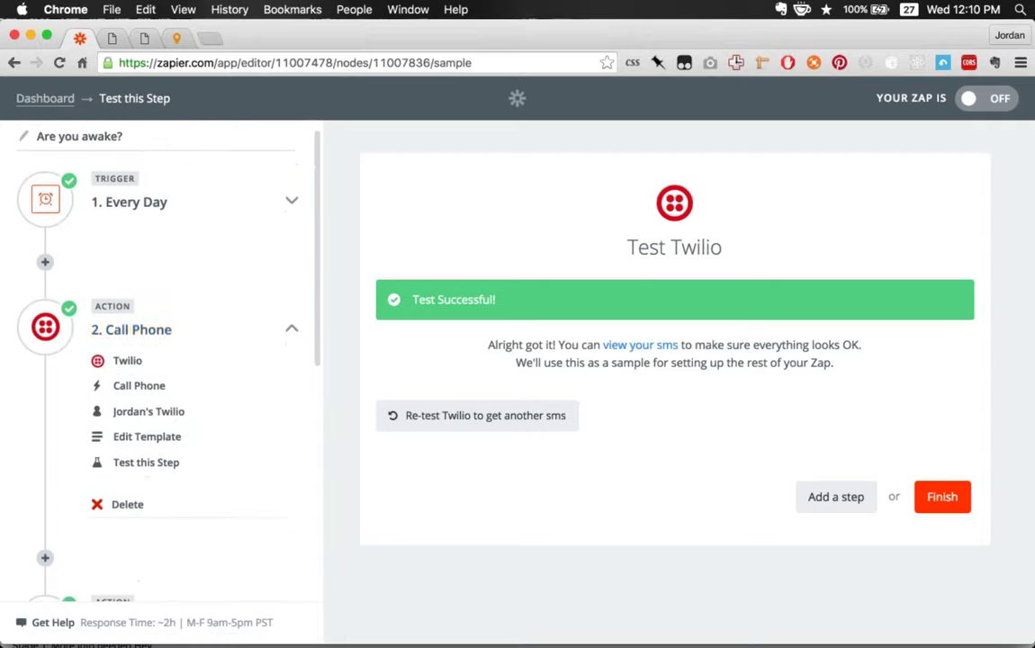
{"action": "left_click", "coordinate": [117, 329]}
{"action": "left_click", "coordinate": [127, 457]}
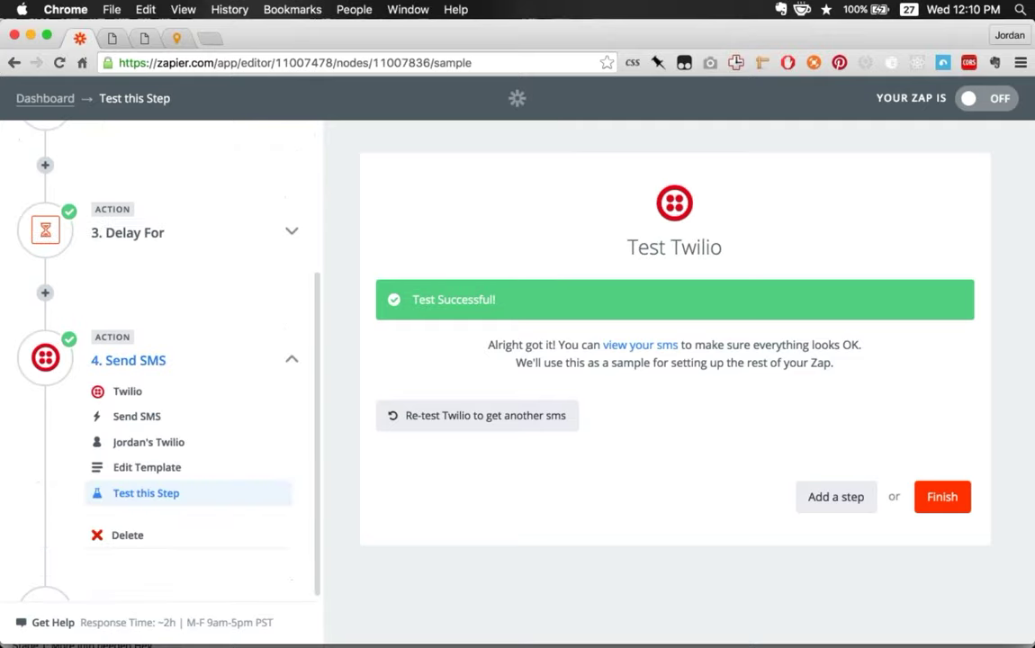
{"action": "left_click", "coordinate": [45, 98]}
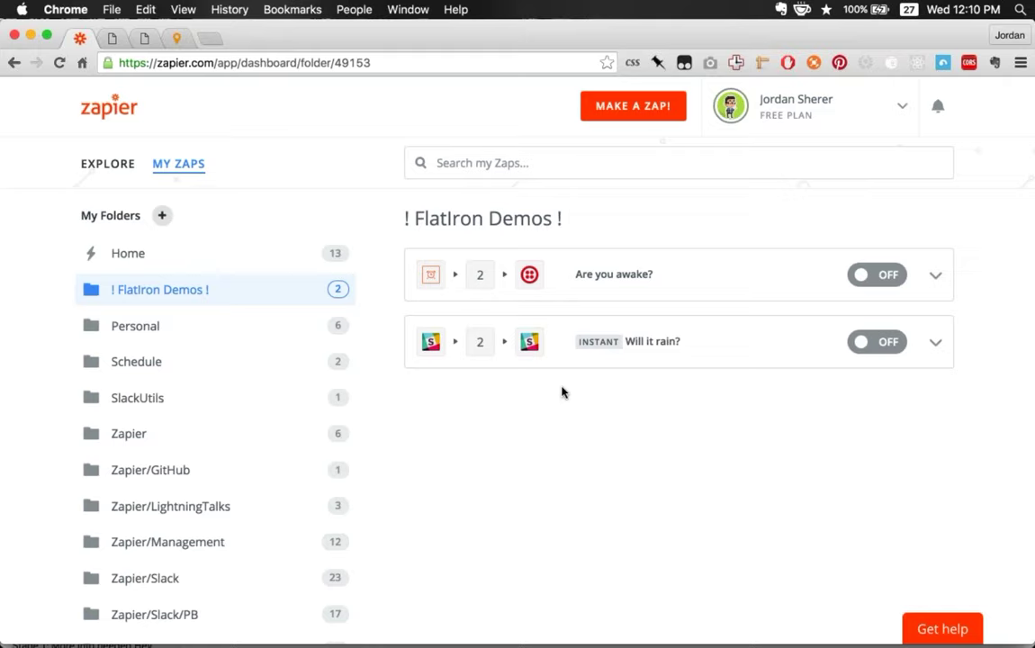
- Open the "Will it rain?" Zap and review its Slack trigger's type, channel option and test, glancing at the Slack #general channel
{"action": "left_click", "coordinate": [509, 351]}
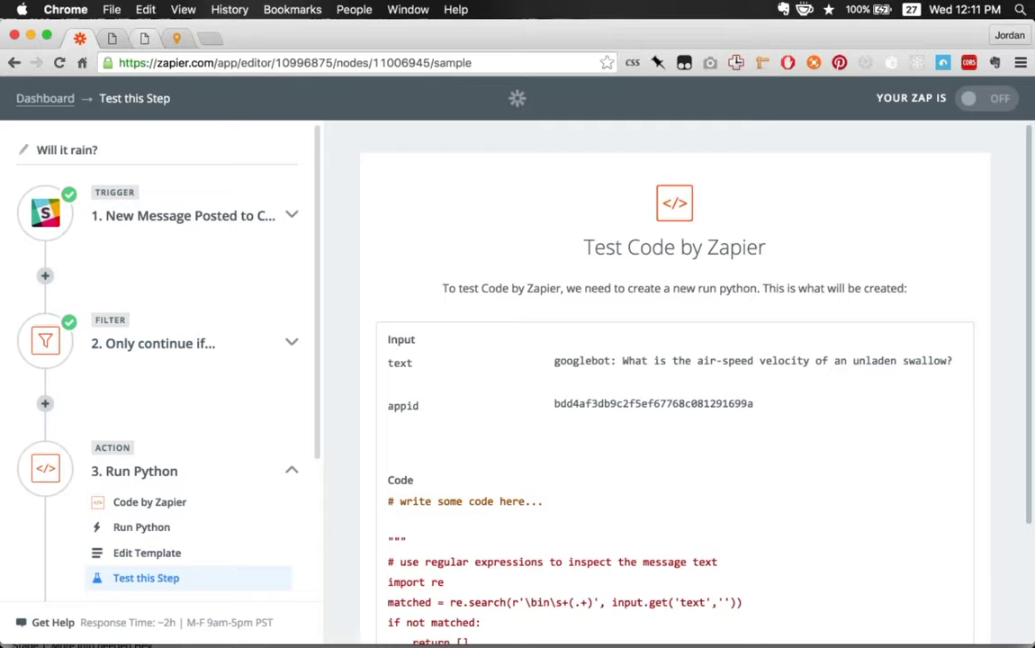
{"action": "key", "text": "super+grave"}
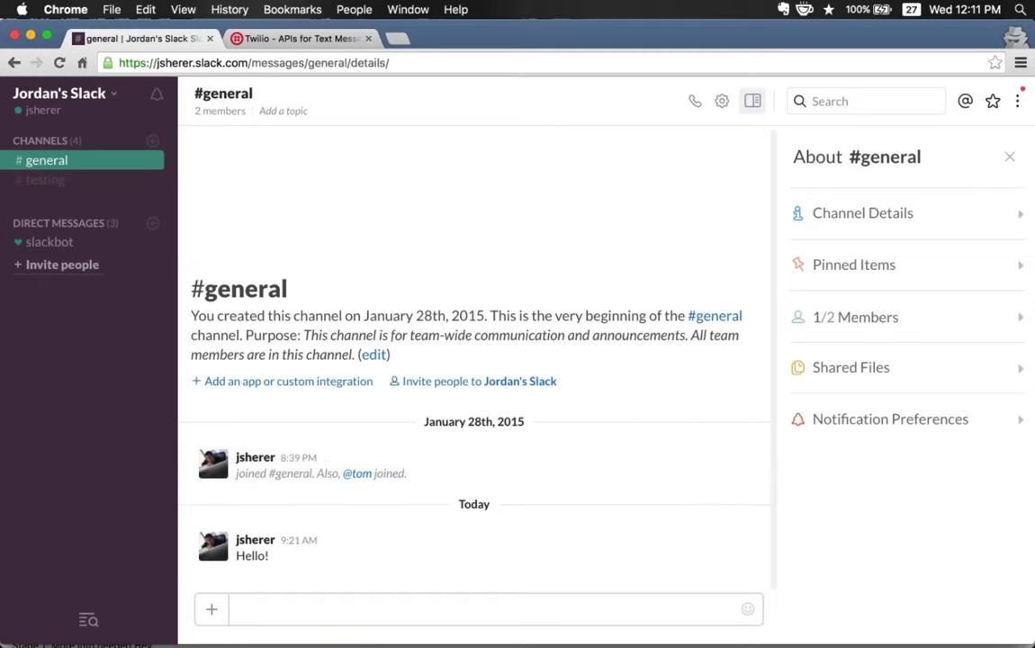
{"action": "key", "text": "super+grave"}
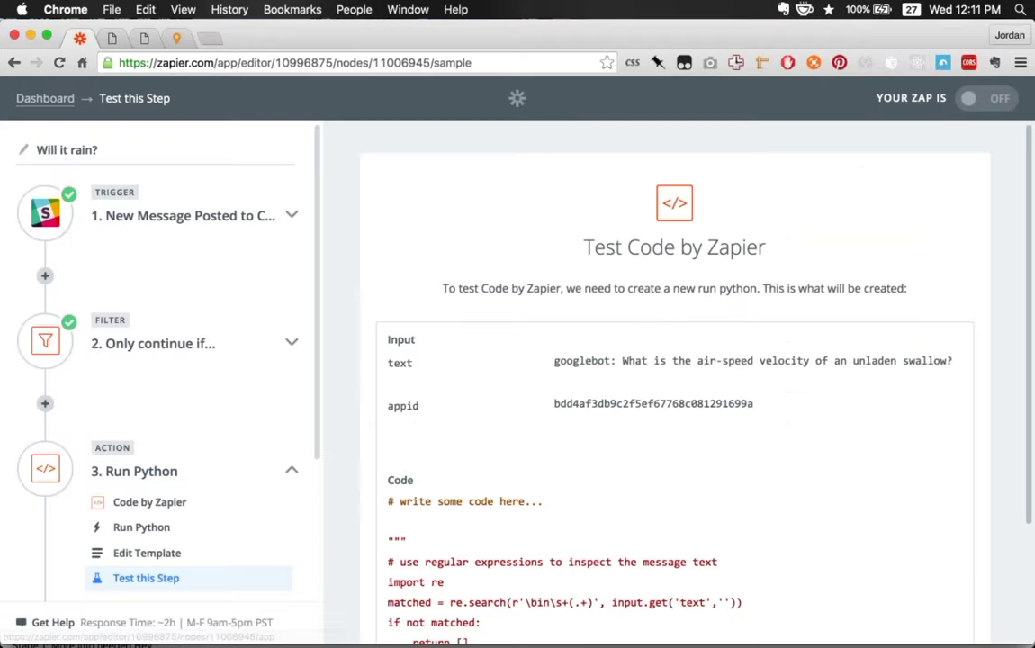
{"action": "left_click", "coordinate": [155, 221]}
{"action": "left_click", "coordinate": [144, 277]}
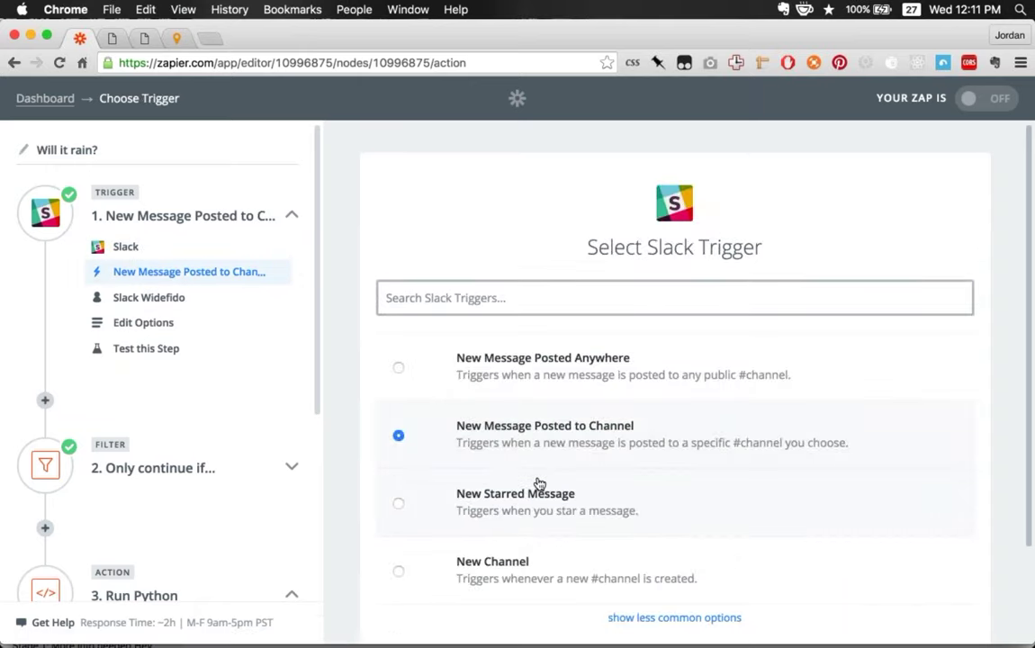
{"action": "left_click", "coordinate": [158, 323]}
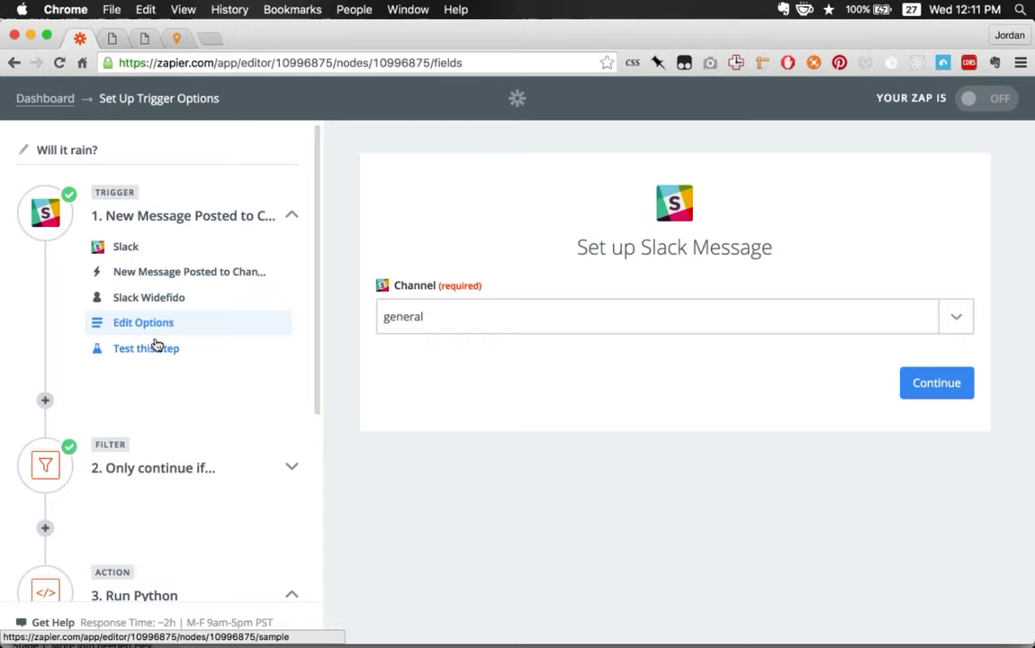
{"action": "left_click", "coordinate": [158, 347]}
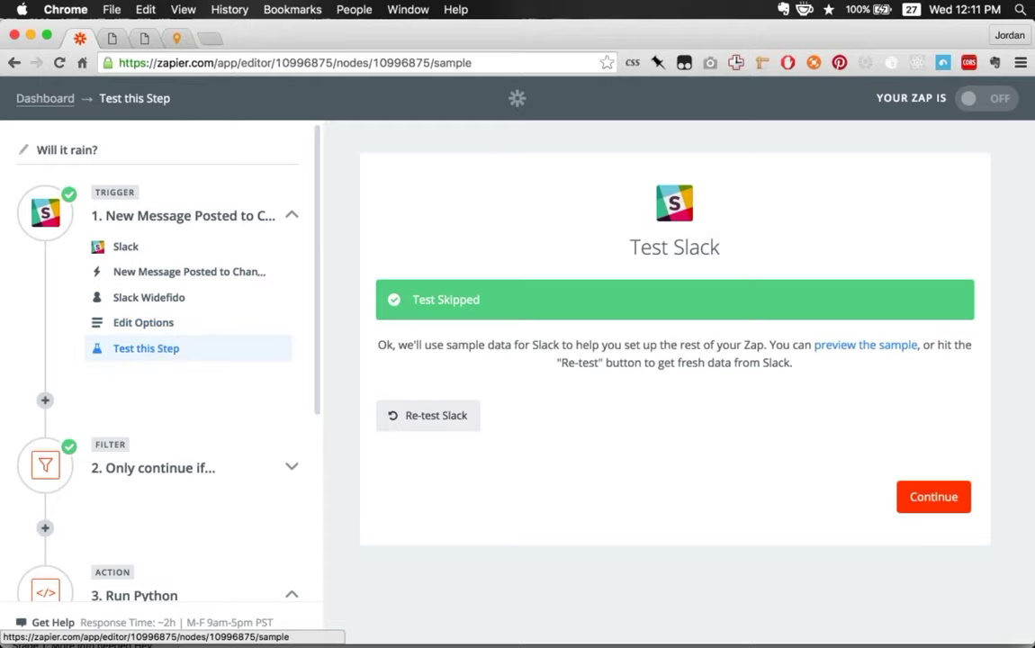
- Open the options of the "Only continue if..." filter and inspect the message fields available for its condition
{"action": "scroll", "coordinate": [158, 360], "scroll_direction": "down", "scroll_amount": 5}
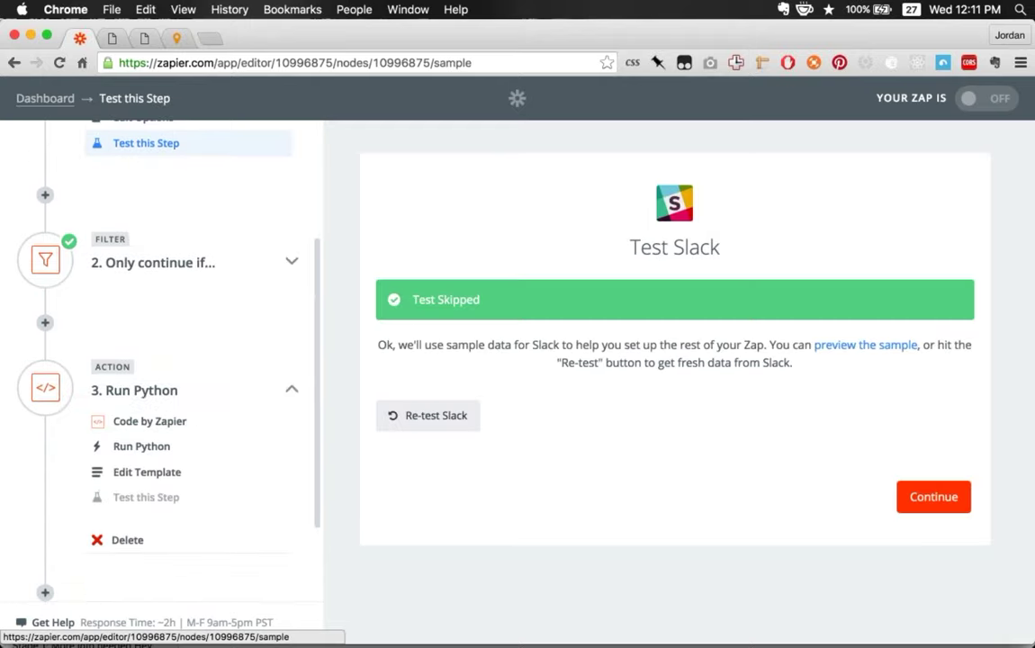
{"action": "left_click", "coordinate": [154, 262]}
{"action": "left_click", "coordinate": [135, 343]}
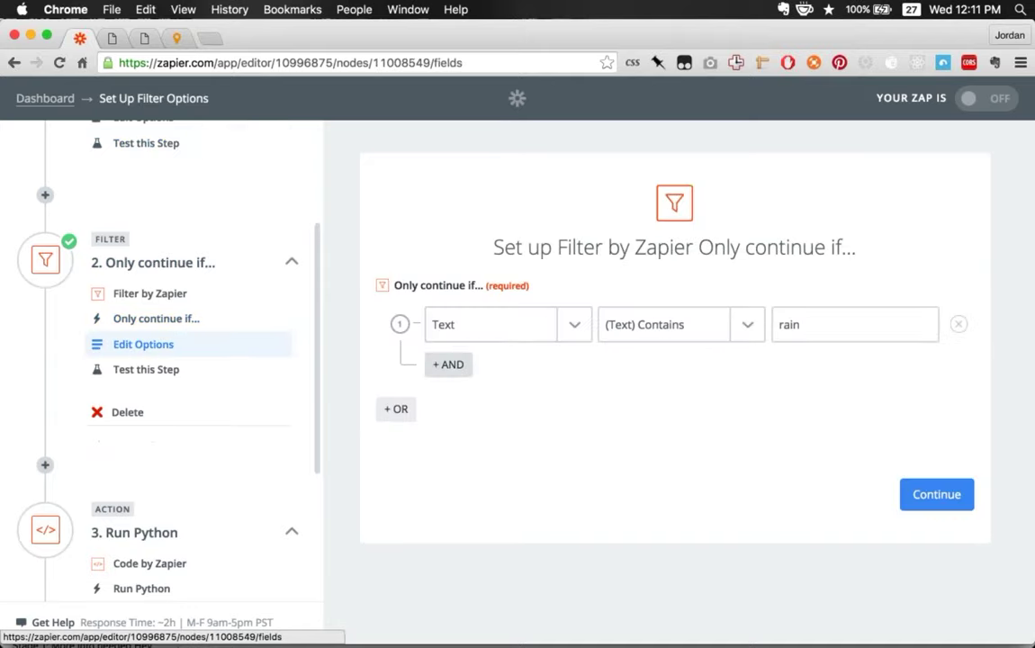
{"action": "left_click", "coordinate": [554, 333]}
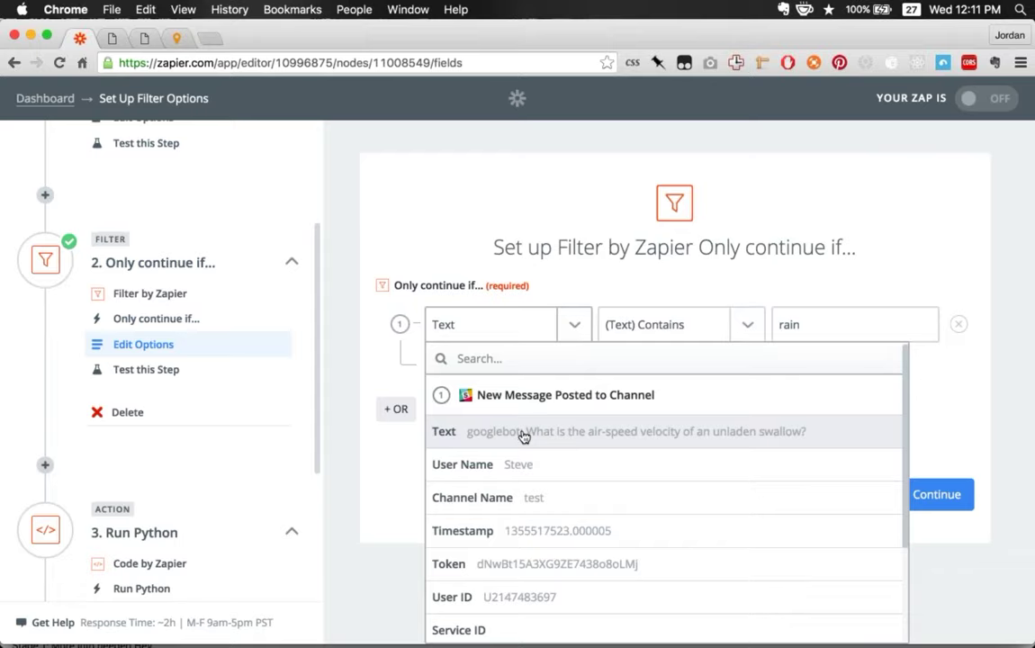
{"action": "key", "text": "Escape"}
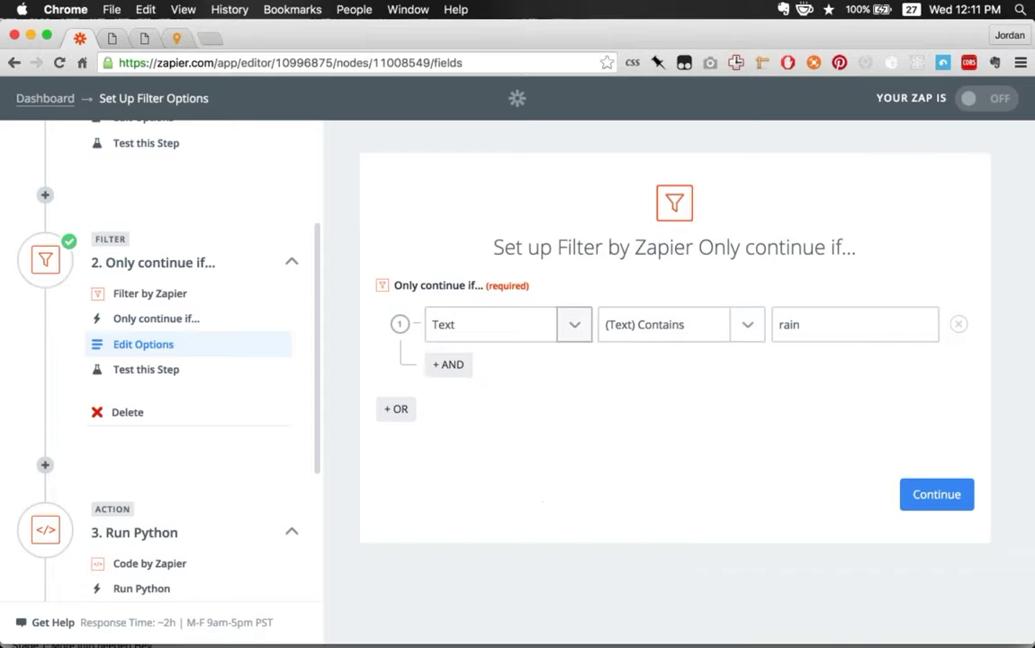
- Open the Run Python action's template and examine its input fields and the code for parsing the message
{"action": "scroll", "coordinate": [171, 369], "scroll_direction": "down", "scroll_amount": 4}
{"action": "scroll", "coordinate": [171, 369], "scroll_direction": "down", "scroll_amount": 1}
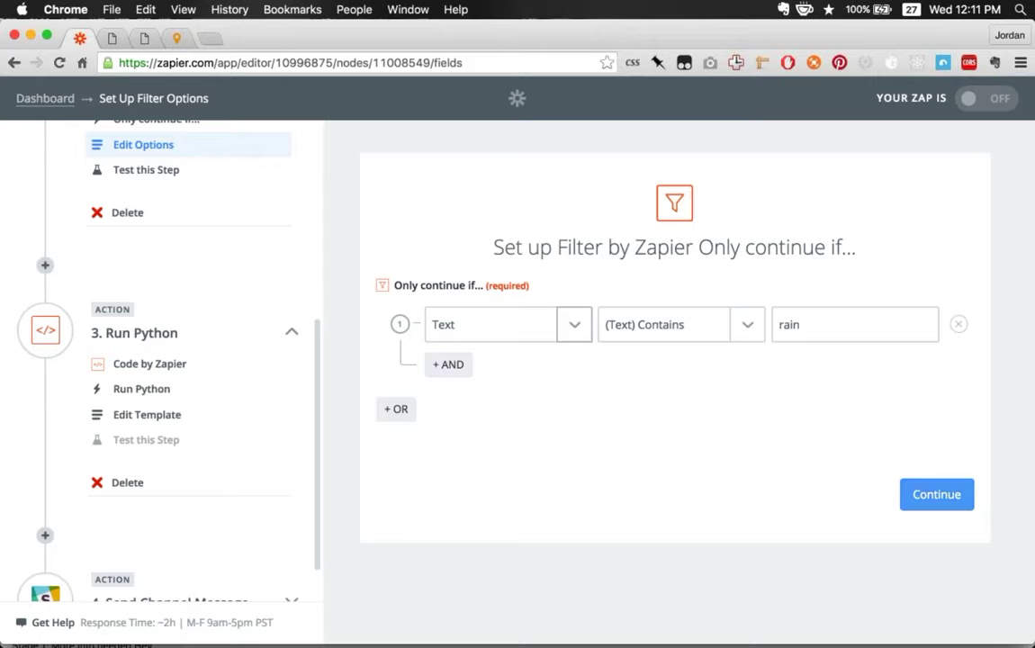
{"action": "left_click", "coordinate": [137, 415]}
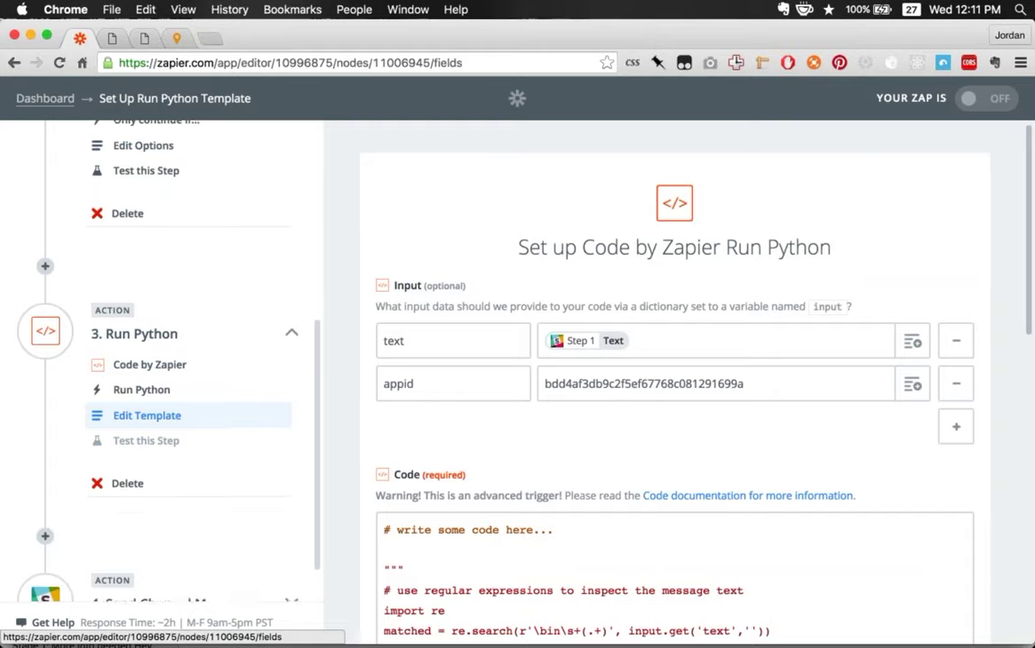
{"action": "scroll", "coordinate": [162, 360], "scroll_direction": "up", "scroll_amount": 5}
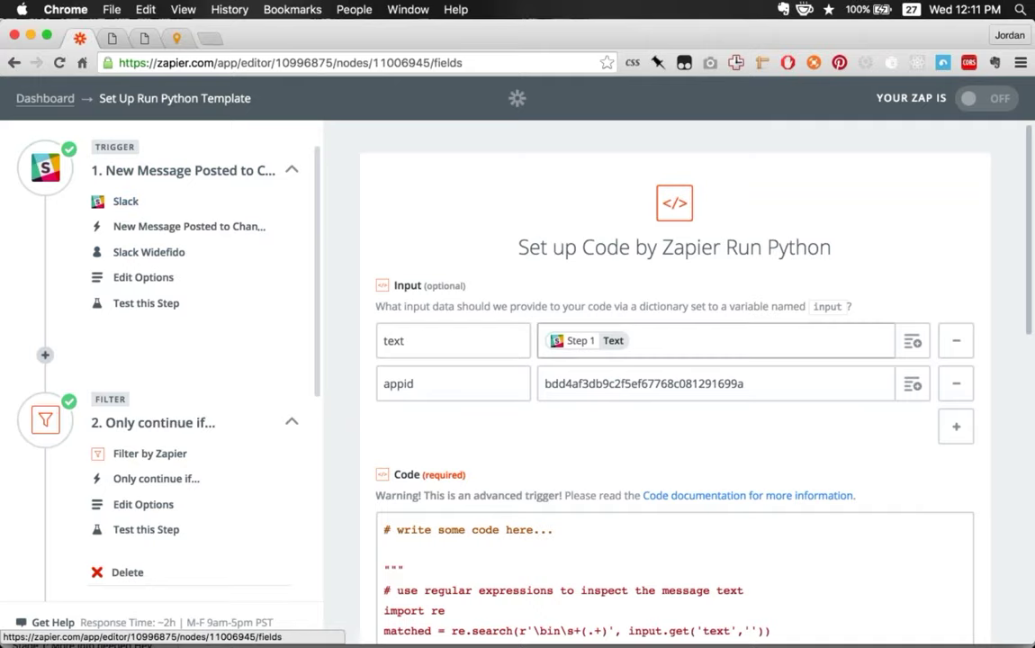
{"action": "scroll", "coordinate": [515, 430], "scroll_direction": "down", "scroll_amount": 4}
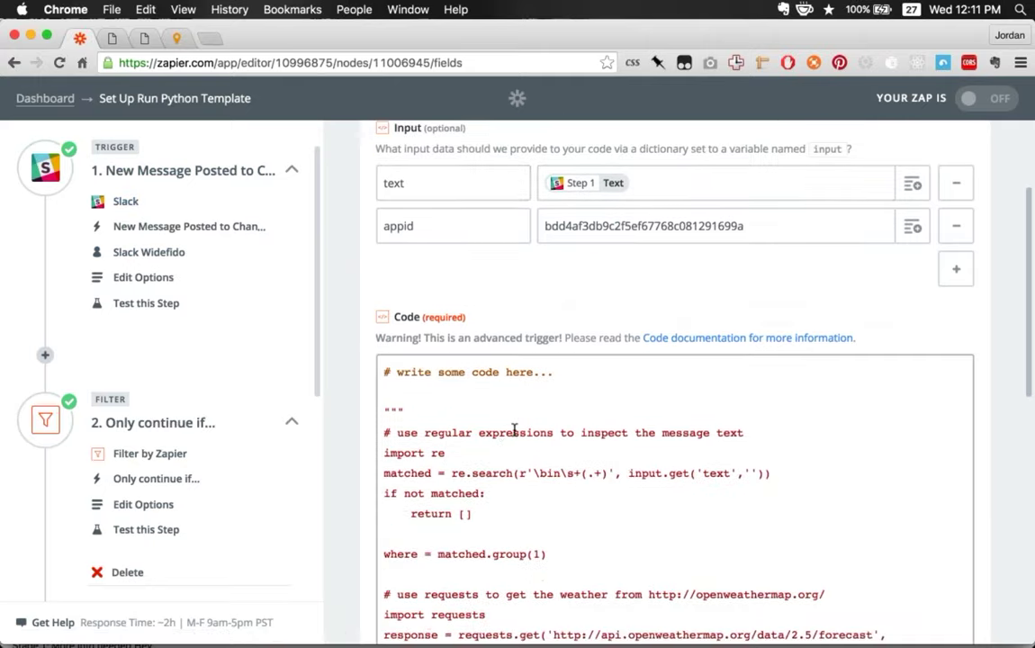
{"action": "scroll", "coordinate": [515, 430], "scroll_direction": "down", "scroll_amount": 2}
{"action": "left_click", "coordinate": [432, 341]}
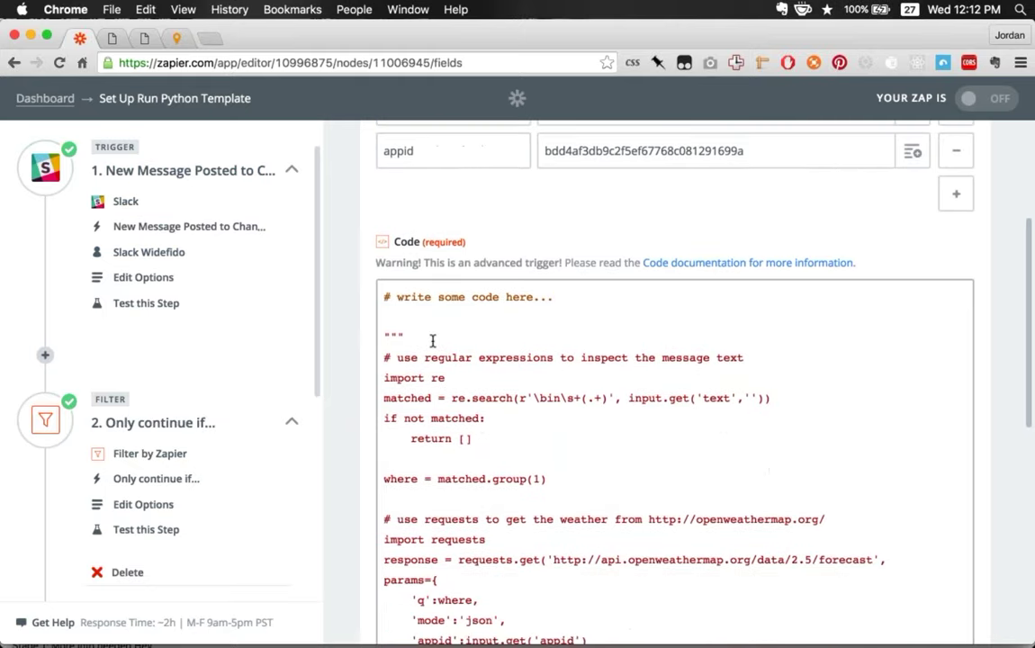
- Remove the triple quotes enclosing the Run Python action's code so the whole script is uncommented
{"action": "key", "text": "shift+Home"}
{"action": "key", "text": "BackSpace"}
{"action": "key", "text": "Delete"}
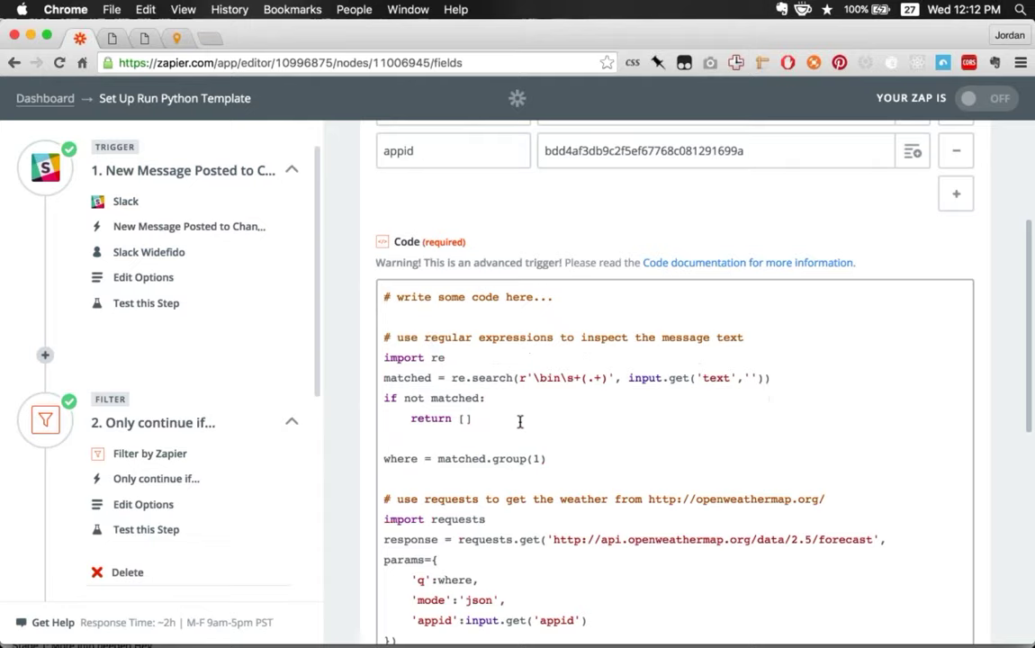
{"action": "scroll", "coordinate": [520, 421], "scroll_direction": "down", "scroll_amount": 10}
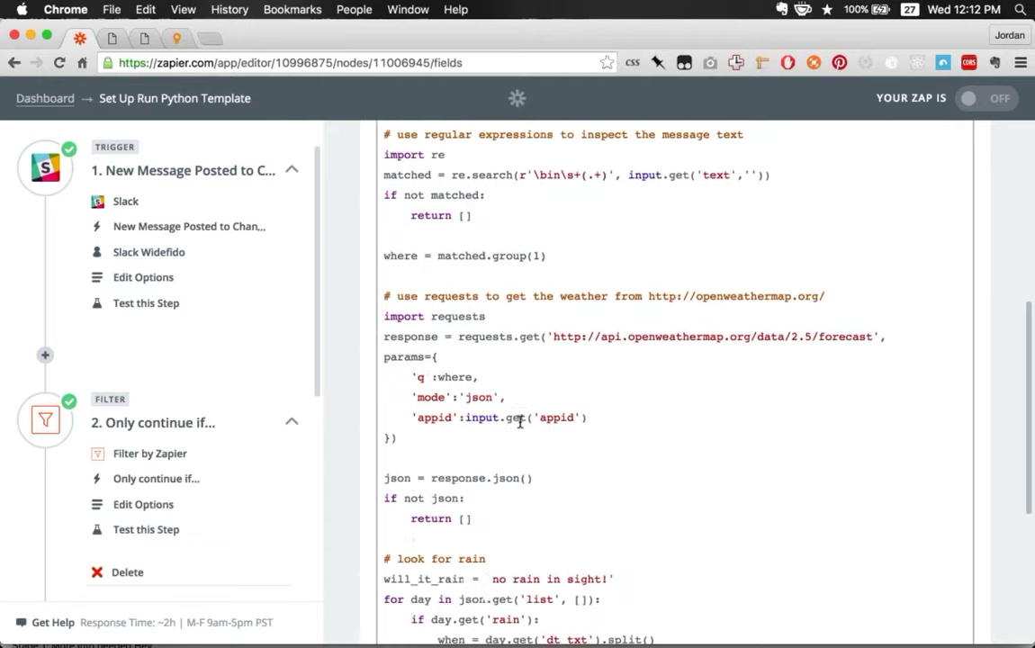
{"action": "scroll", "coordinate": [493, 436], "scroll_direction": "down", "scroll_amount": 1}
{"action": "left_click", "coordinate": [419, 506]}
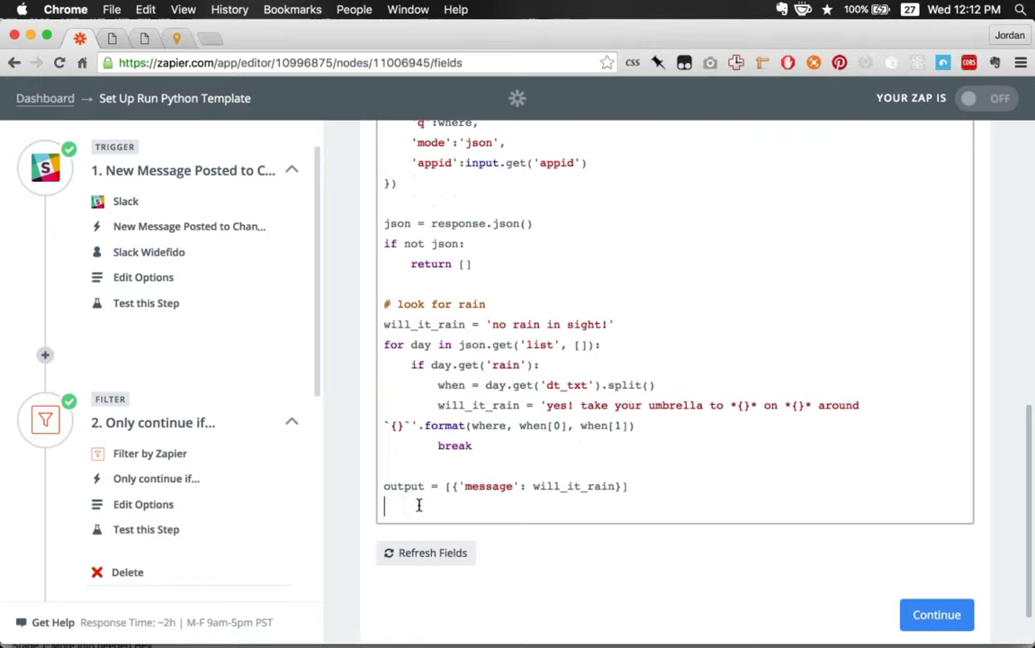
- Examine the regular-expression code that extracts the location from the message text and the weather request below it
{"action": "scroll", "coordinate": [477, 342], "scroll_direction": "up", "scroll_amount": 8}
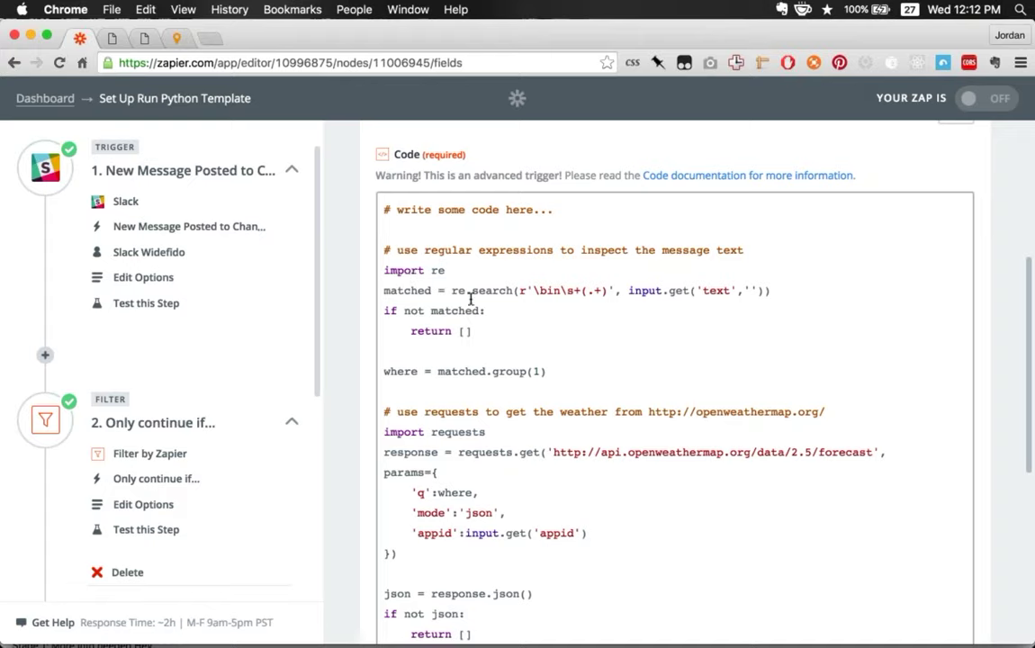
{"action": "left_click_drag", "start_coordinate": [391, 274], "coordinate": [481, 316]}
{"action": "left_click", "coordinate": [480, 322]}
{"action": "scroll", "coordinate": [481, 293], "scroll_direction": "down", "scroll_amount": 4}
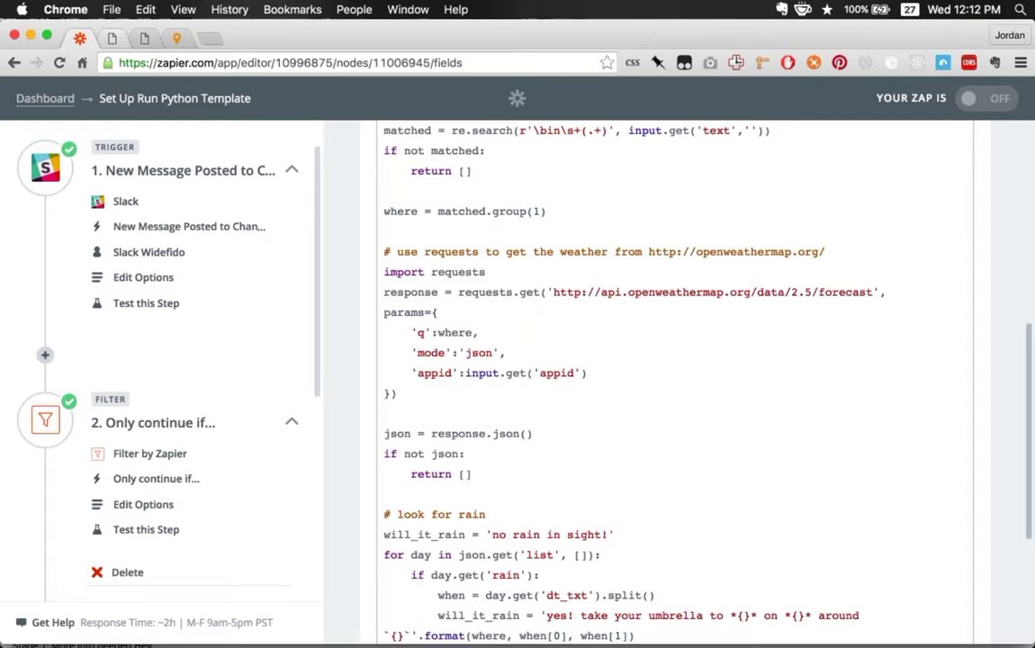
- View OpenWeatherMap's API page, switch to the Las Vegas forecast response and inspect the location query in its URL
{"action": "key", "text": "ctrl+Tab"}
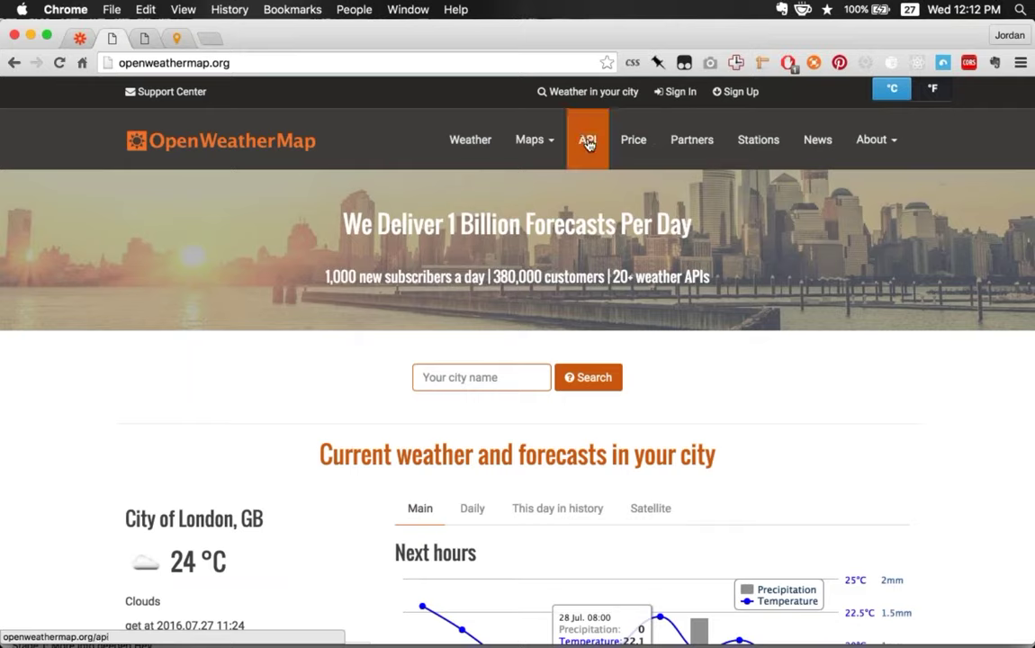
{"action": "left_click", "coordinate": [588, 143]}
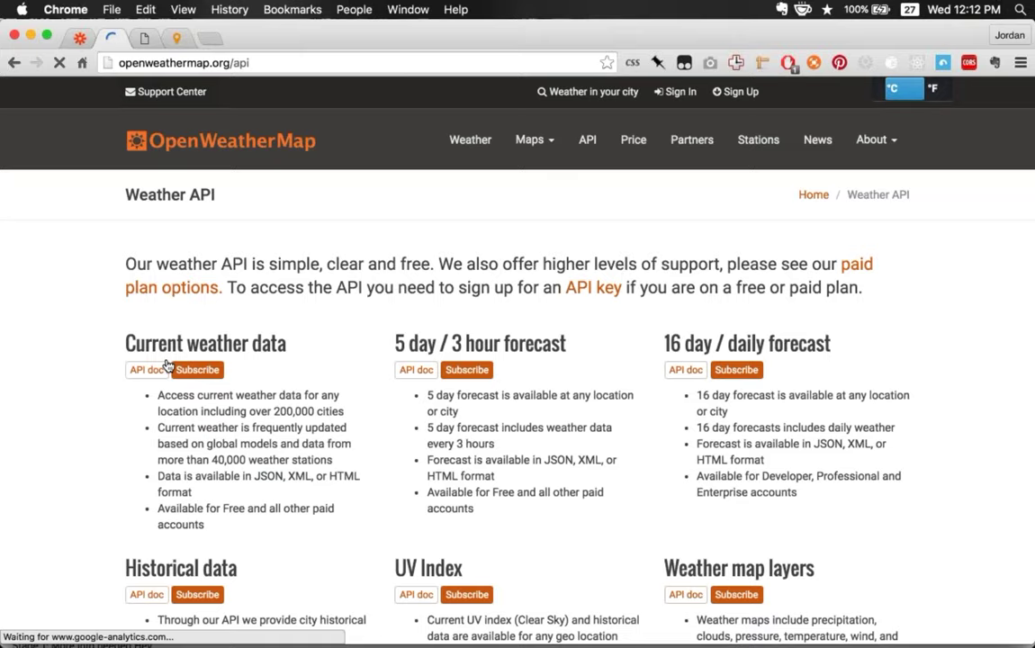
{"action": "key", "text": "ctrl+Tab"}
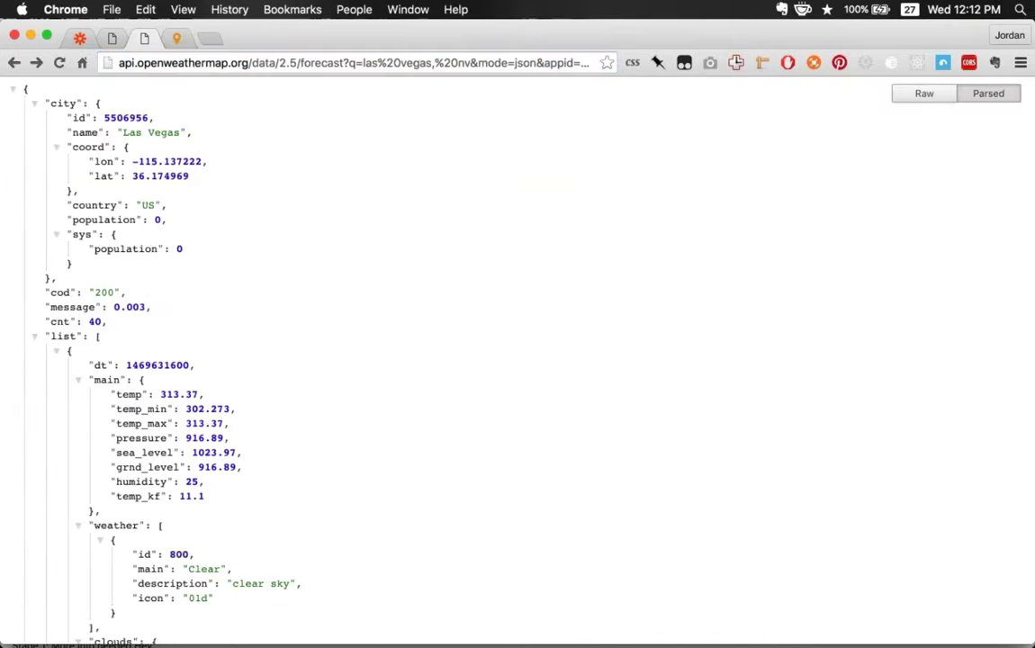
{"action": "double_click", "coordinate": [374, 63]}
{"action": "left_click_drag", "start_coordinate": [417, 65], "coordinate": [459, 63]}
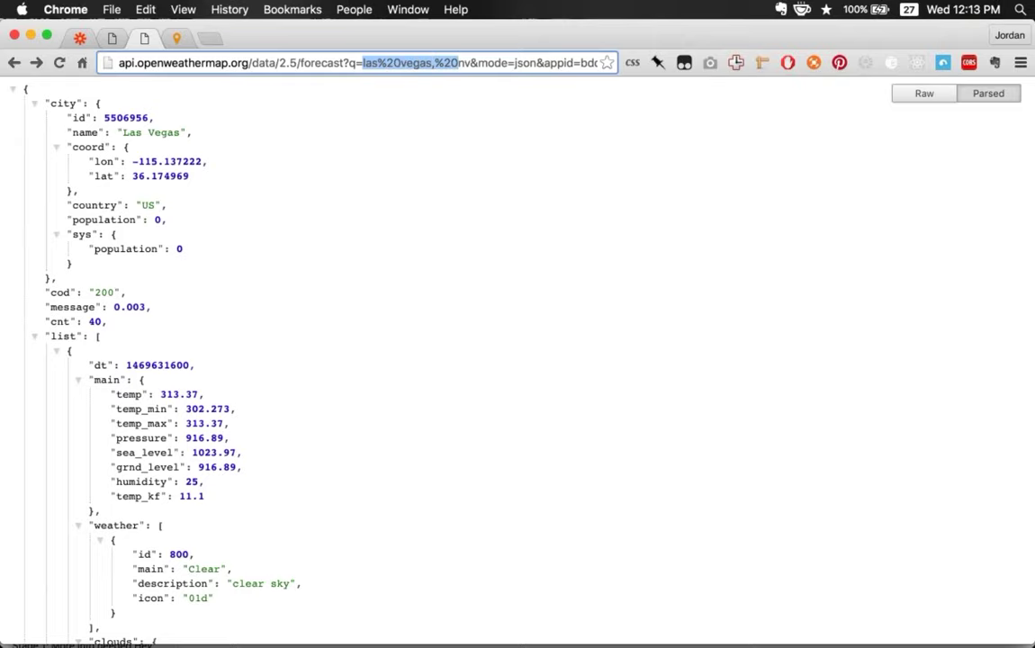
- Examine the city details and the first forecast entry's temperature values in the JSON response
{"action": "scroll", "coordinate": [267, 279], "scroll_direction": "down", "scroll_amount": 2}
{"action": "scroll", "coordinate": [266, 279], "scroll_direction": "down", "scroll_amount": 15}
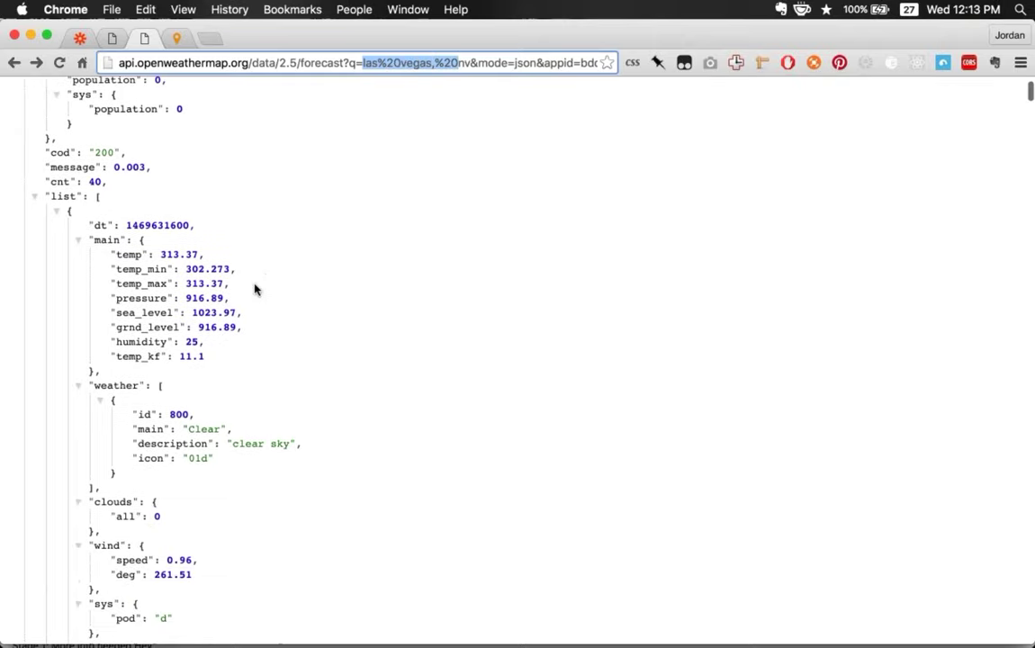
{"action": "scroll", "coordinate": [255, 289], "scroll_direction": "up", "scroll_amount": 15}
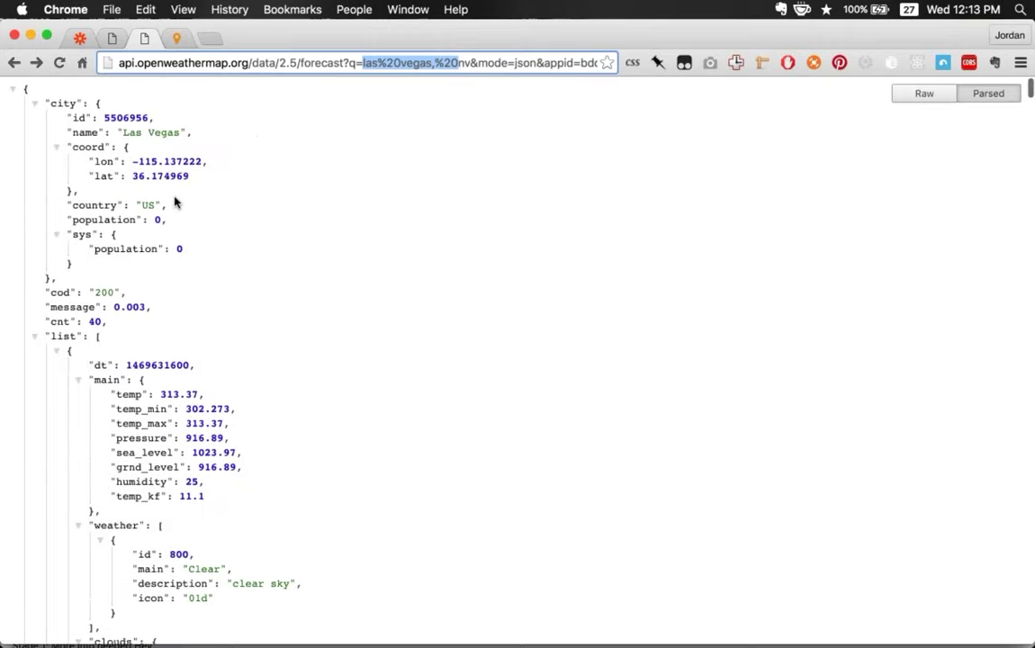
{"action": "scroll", "coordinate": [175, 201], "scroll_direction": "down", "scroll_amount": 8}
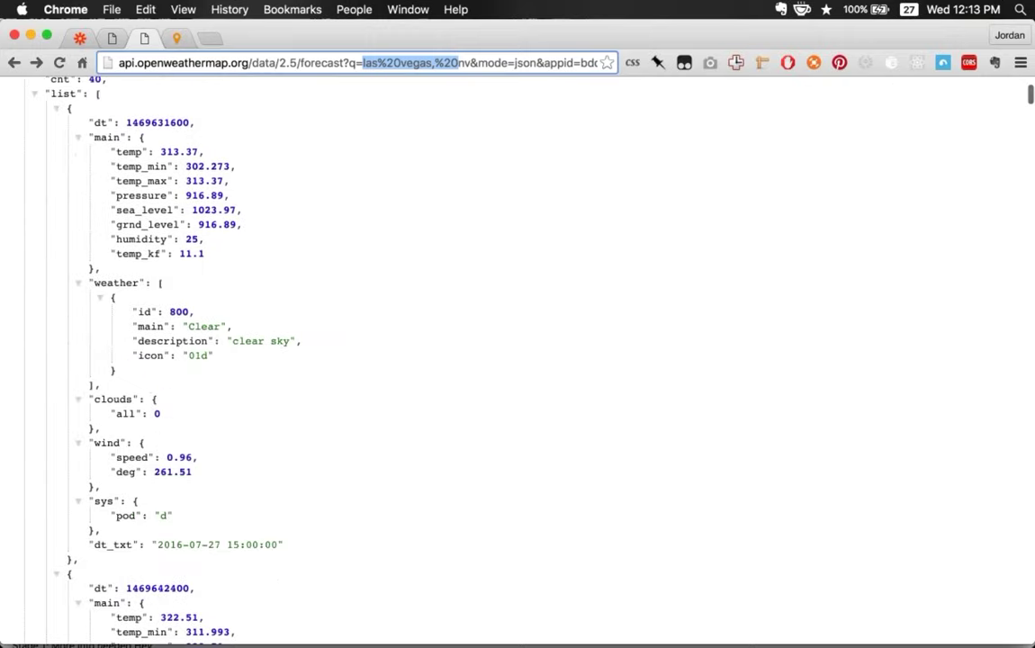
{"action": "left_click_drag", "start_coordinate": [110, 164], "coordinate": [195, 180]}
{"action": "left_click", "coordinate": [195, 179]}
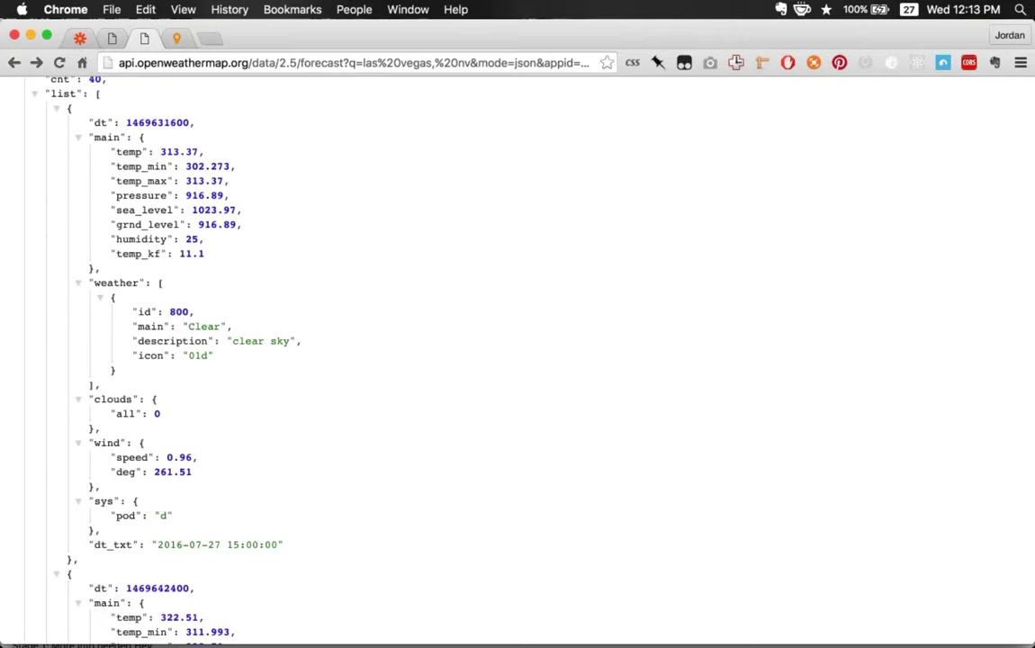
- Search the forecast JSON for "rain" and inspect the rain field of the first matching entry
{"action": "scroll", "coordinate": [517, 360], "scroll_direction": "down", "scroll_amount": 14}
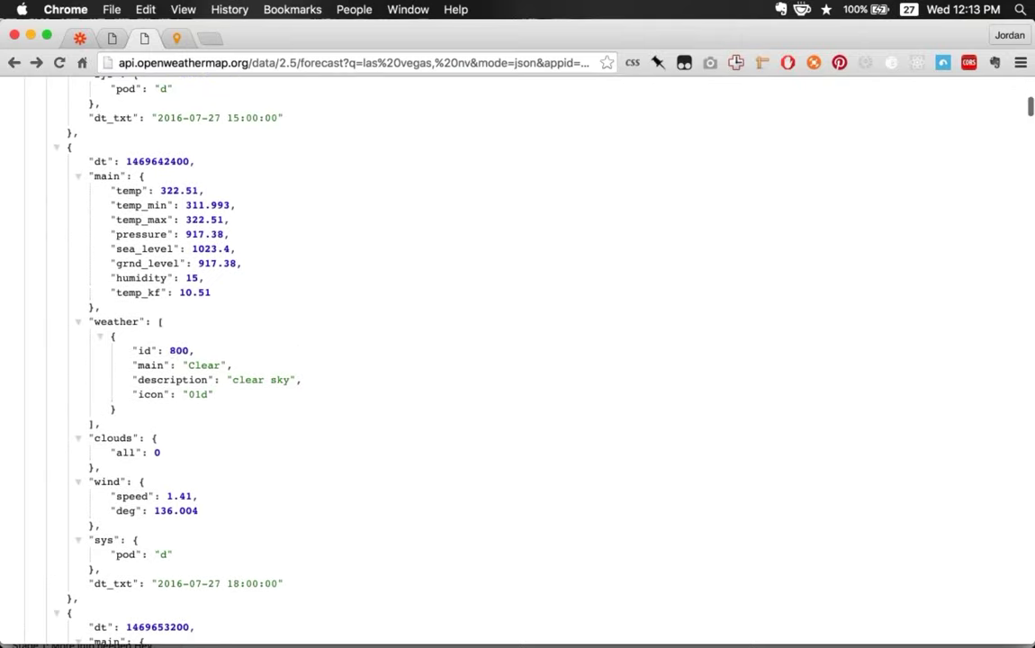
{"action": "scroll", "coordinate": [518, 360], "scroll_direction": "down", "scroll_amount": 4}
{"action": "scroll", "coordinate": [110, 493], "scroll_direction": "down", "scroll_amount": 16}
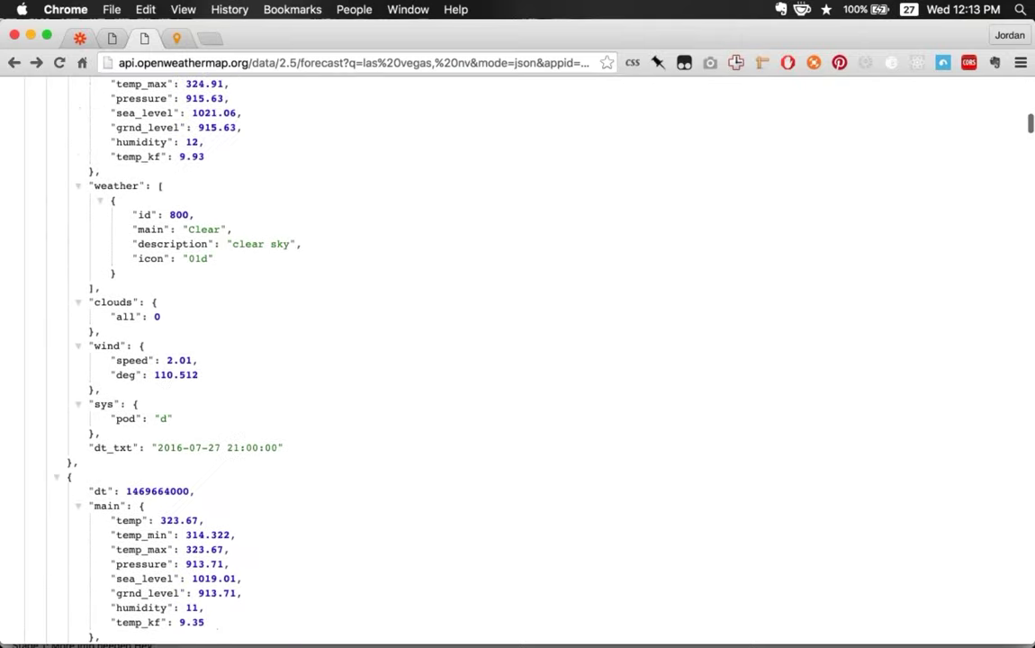
{"action": "key", "text": "super+f"}
{"action": "type", "text": "rain"}
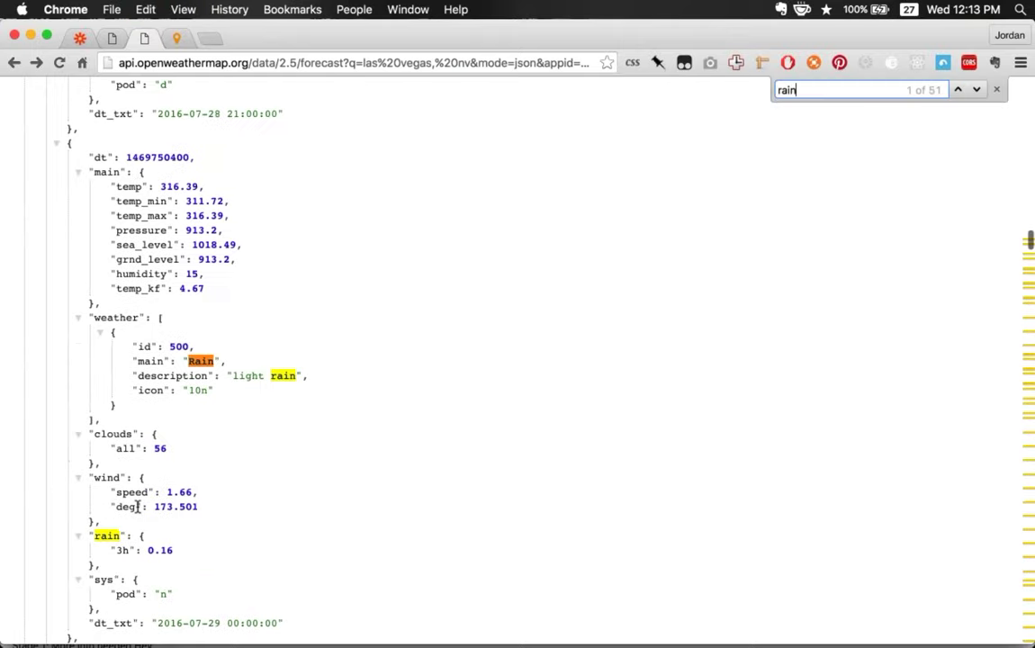
{"action": "left_click", "coordinate": [90, 536]}
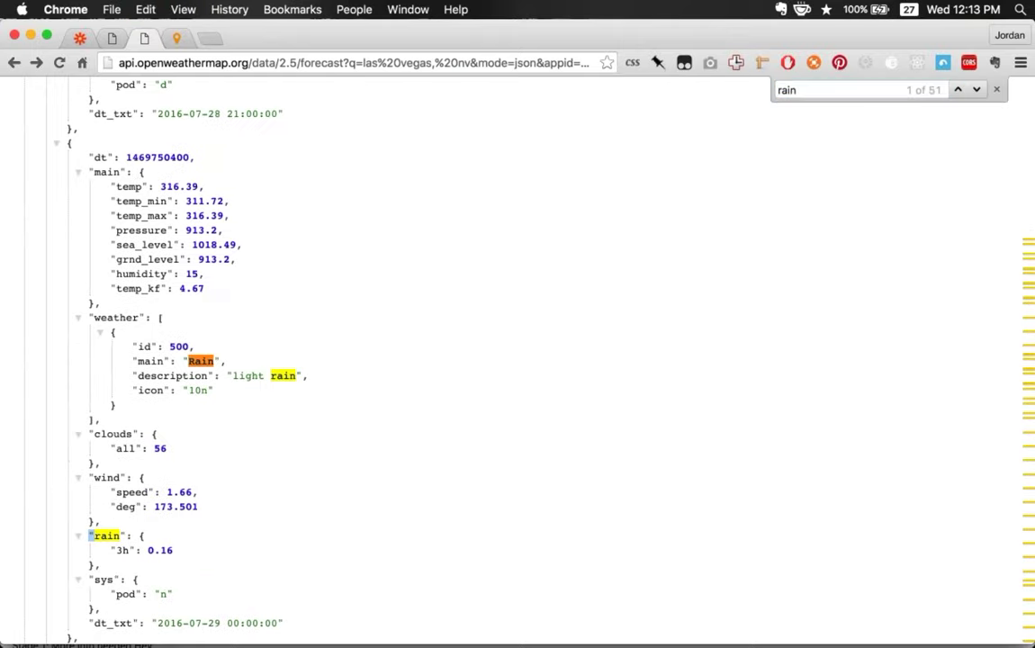
- Return to the Run Python template and review the request parameters, the rain check and the output message
{"action": "key", "text": "super+1"}
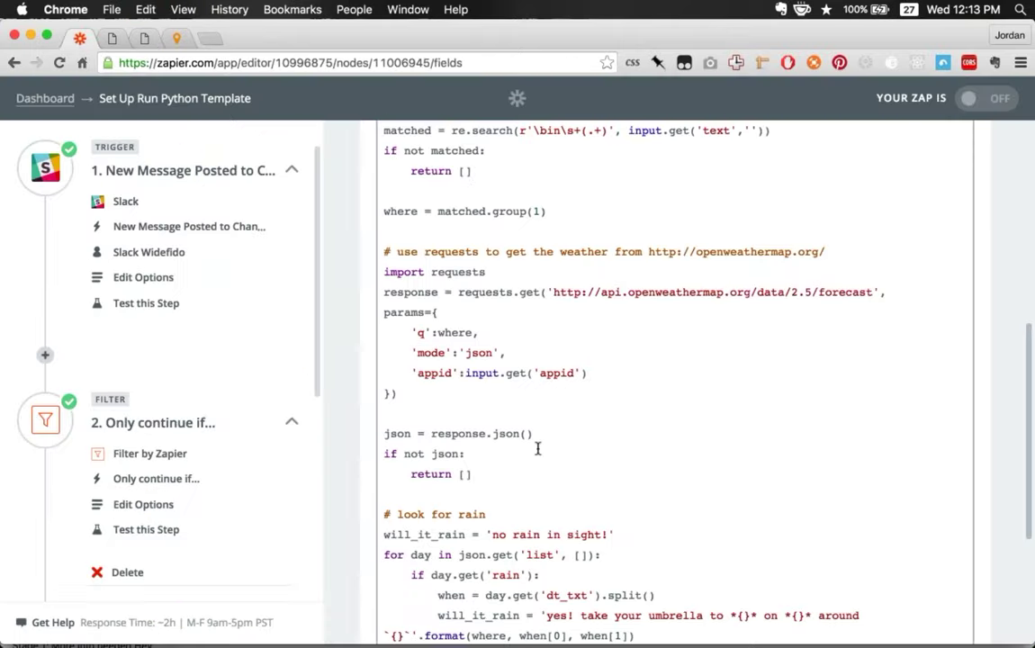
{"action": "scroll", "coordinate": [537, 447], "scroll_direction": "down", "scroll_amount": 1}
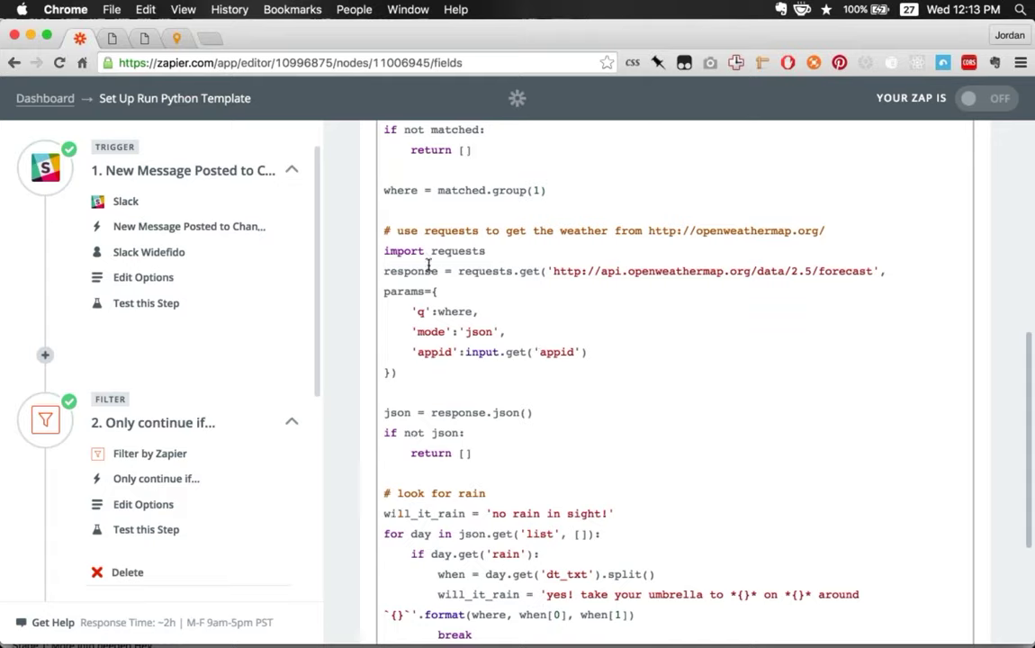
{"action": "left_click_drag", "start_coordinate": [429, 262], "coordinate": [567, 386]}
{"action": "double_click", "coordinate": [450, 310]}
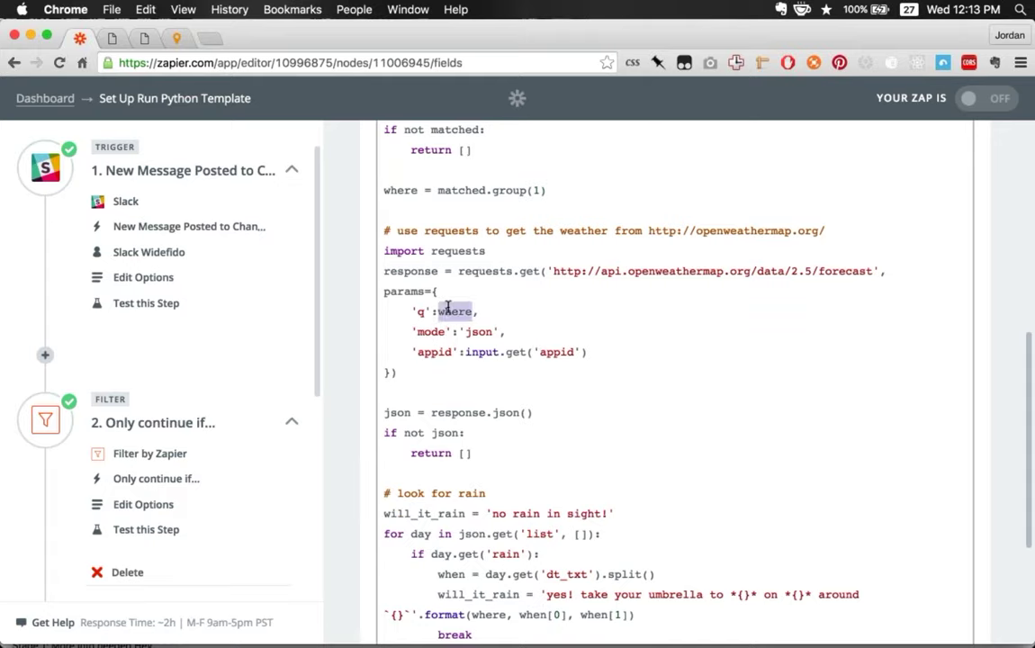
{"action": "scroll", "coordinate": [457, 435], "scroll_direction": "down", "scroll_amount": 5}
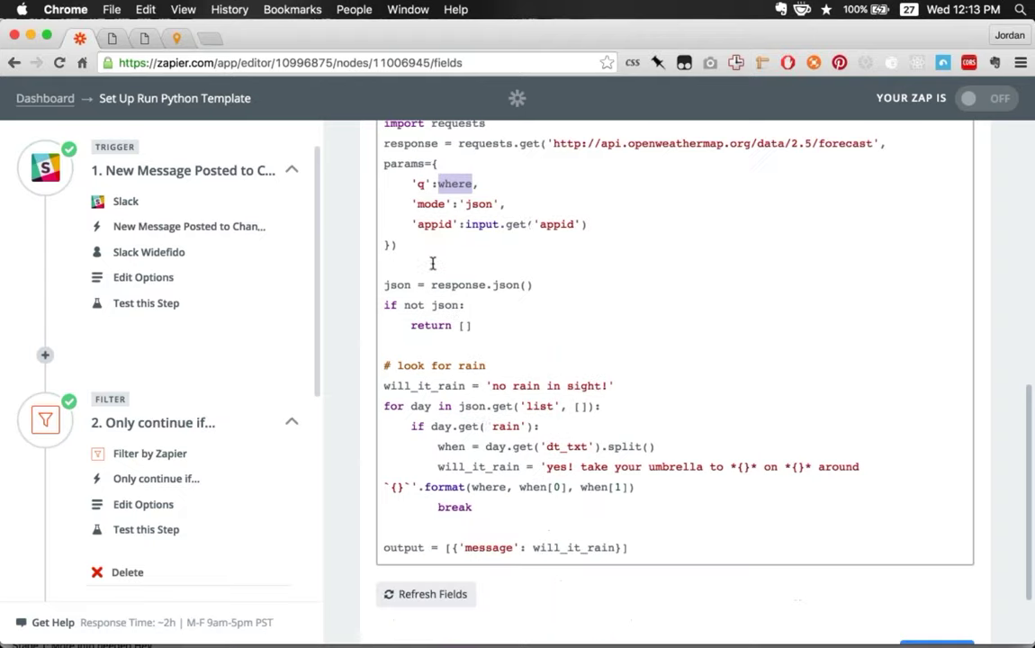
{"action": "left_click_drag", "start_coordinate": [412, 426], "coordinate": [524, 428]}
{"action": "left_click", "coordinate": [524, 428]}
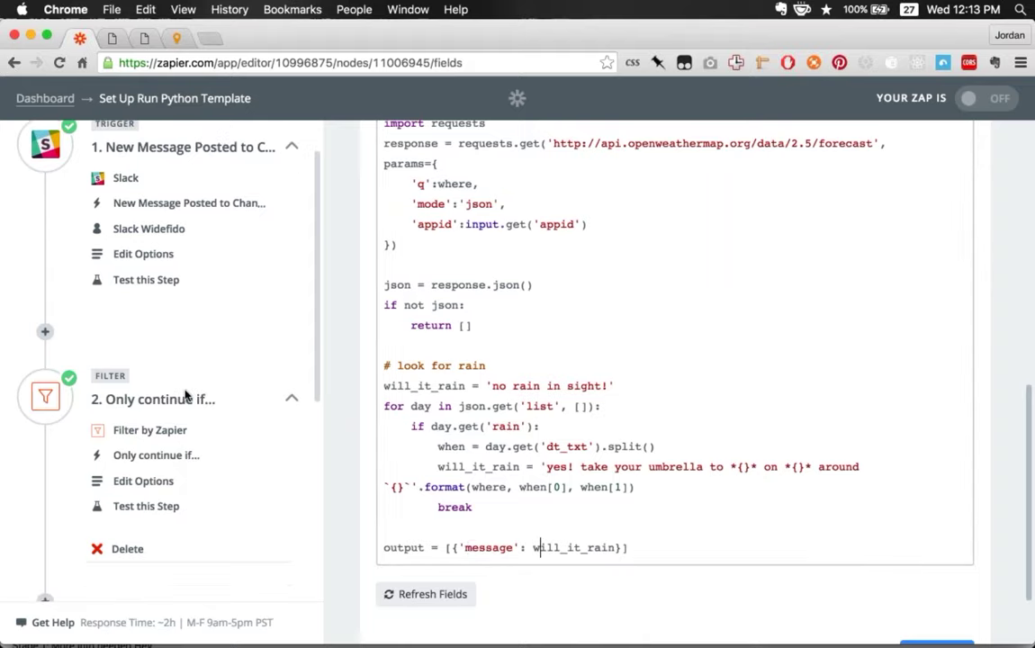
- Review the Send Channel Message action's template with its channel name and message text, and try to open its test
{"action": "left_click", "coordinate": [170, 459]}
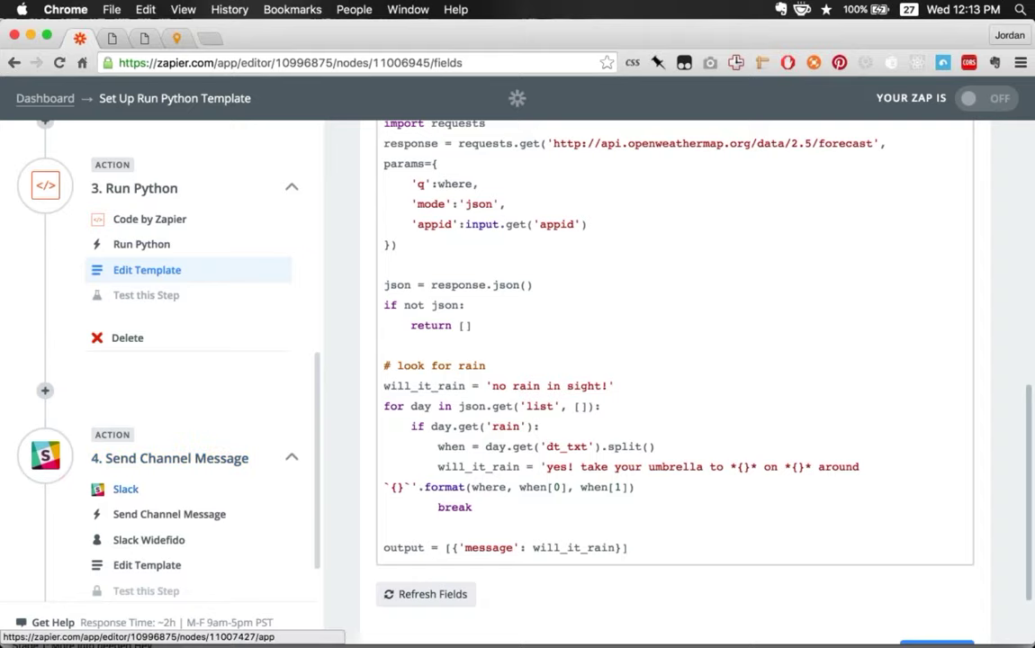
{"action": "left_click", "coordinate": [147, 496]}
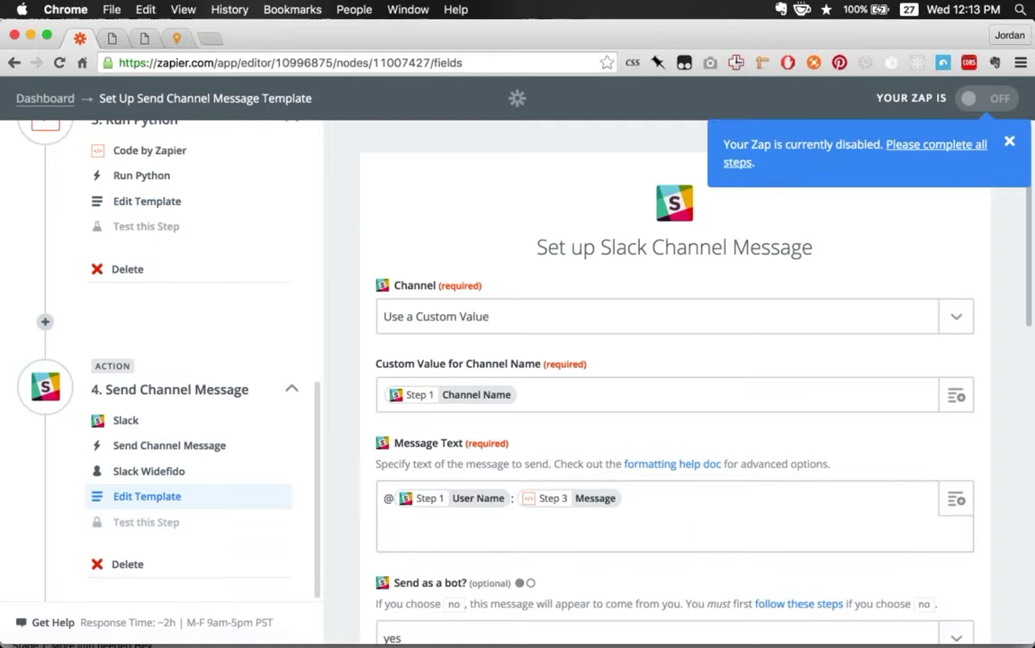
{"action": "left_click", "coordinate": [171, 523]}
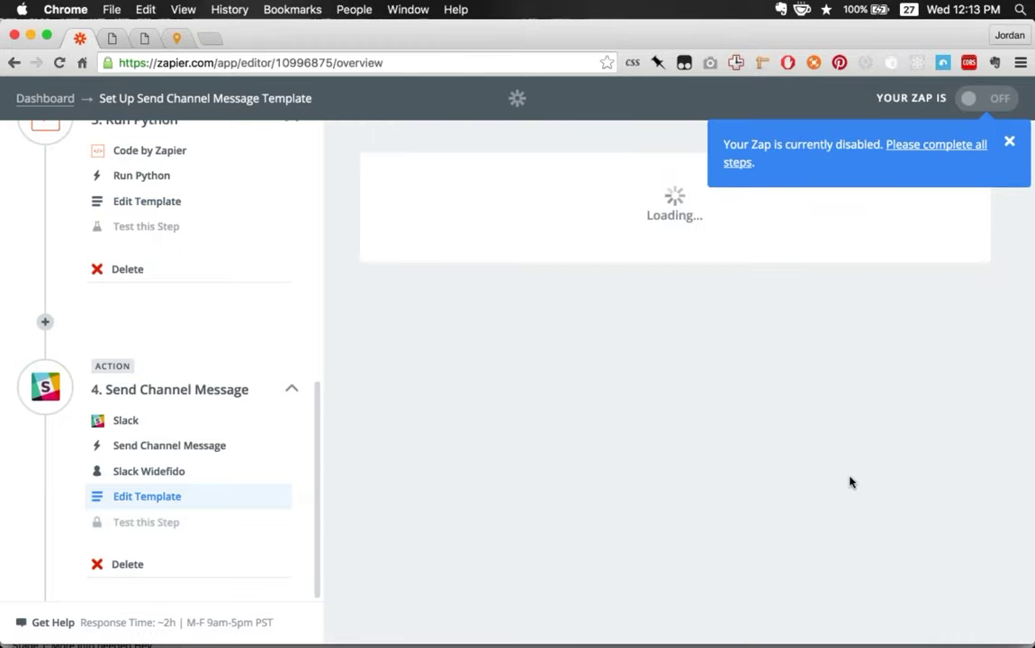
- Run the test of the Run Python action and turn the "Will it rain?" Zap on
{"action": "scroll", "coordinate": [139, 321], "scroll_direction": "down", "scroll_amount": 5}
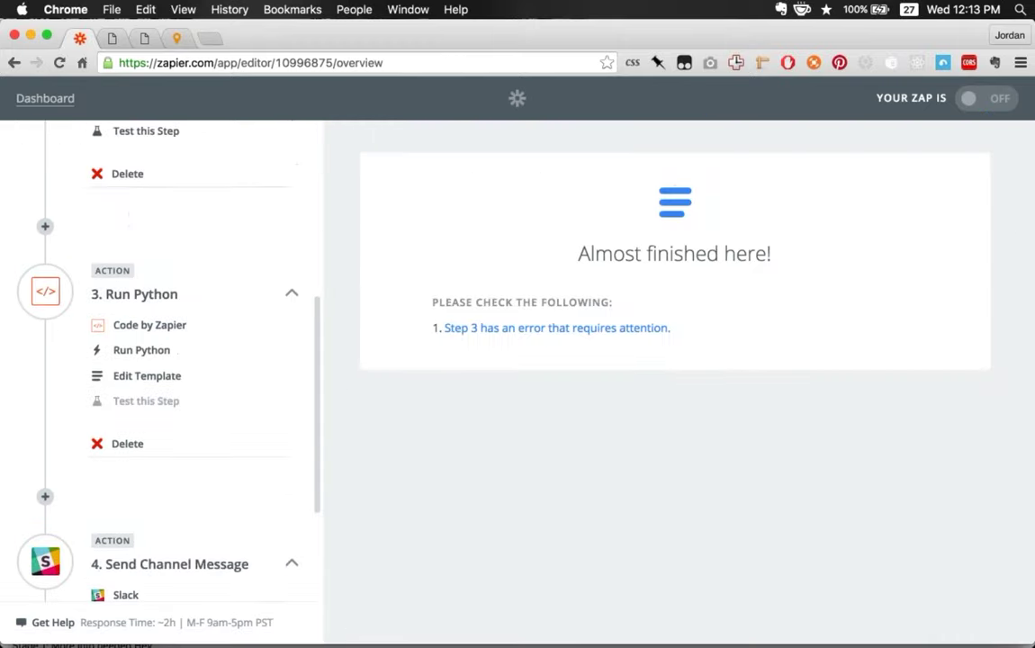
{"action": "left_click", "coordinate": [146, 355]}
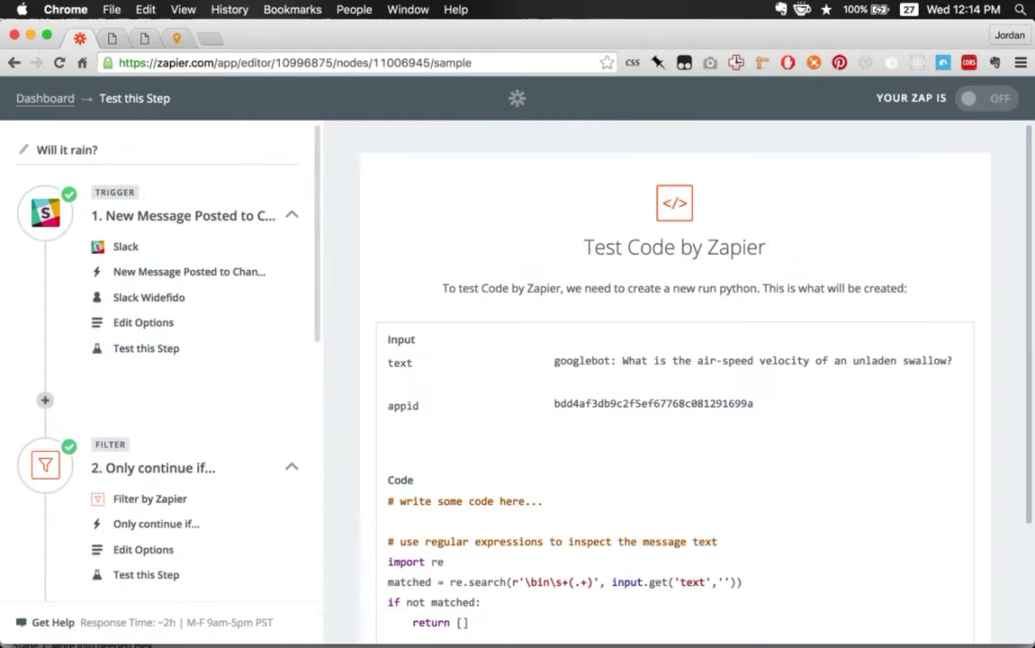
{"action": "scroll", "coordinate": [675, 405], "scroll_direction": "down", "scroll_amount": 5}
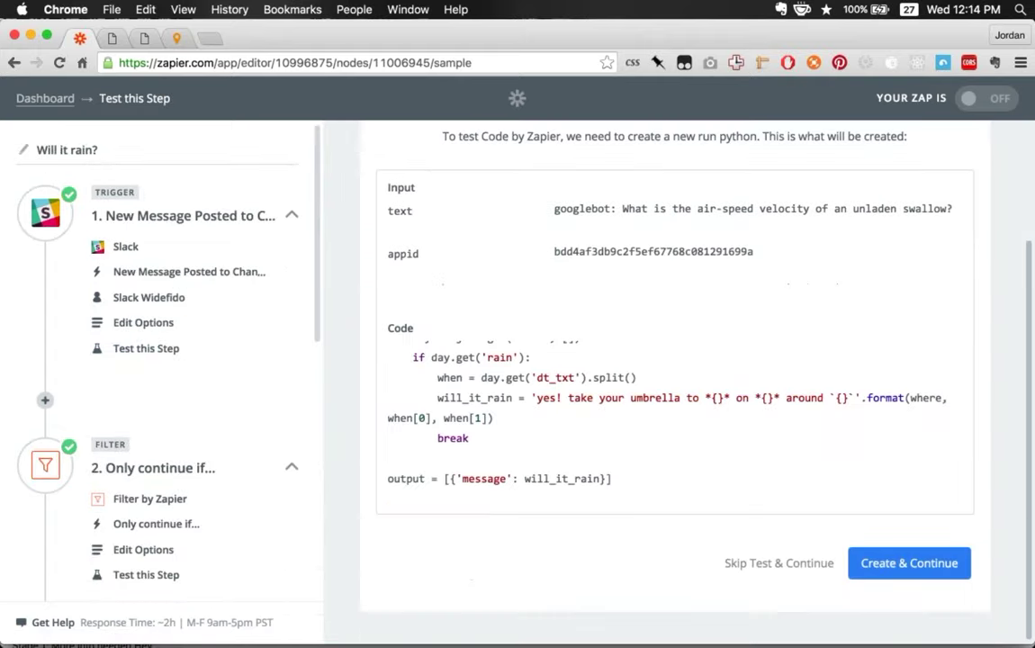
{"action": "left_click", "coordinate": [910, 562]}
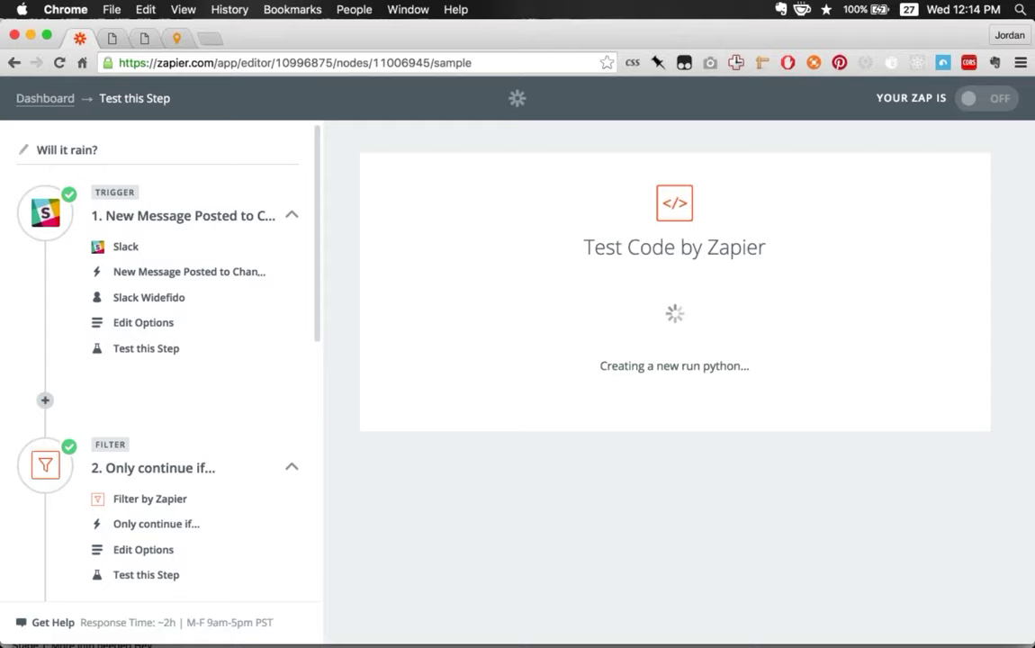
{"action": "left_click", "coordinate": [963, 104]}
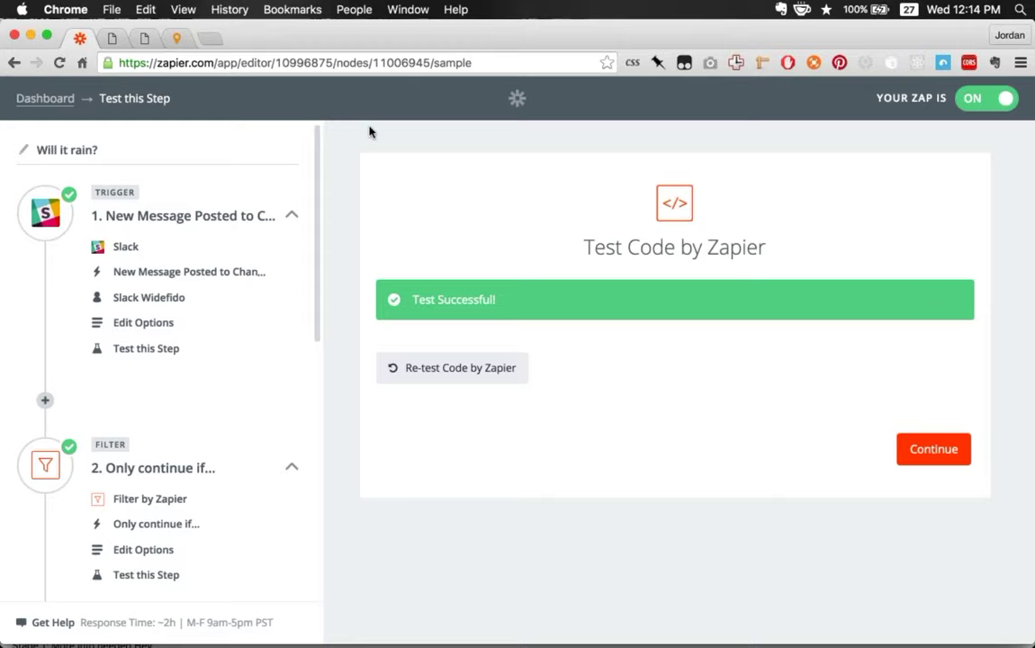
- Post the message "will it rain in atlanta, ga" in the Slack #general channel
{"action": "key", "text": "super+grave"}
{"action": "left_click", "coordinate": [275, 609]}
{"action": "type", "text": "will it rain in atlanta, ga"}
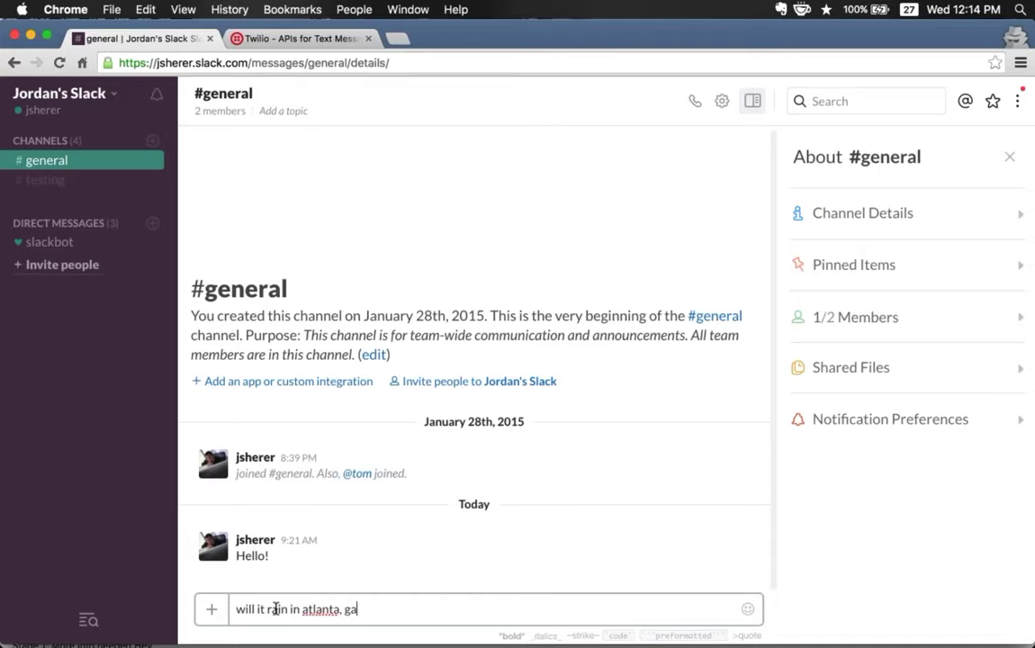
{"action": "key", "text": "Return"}
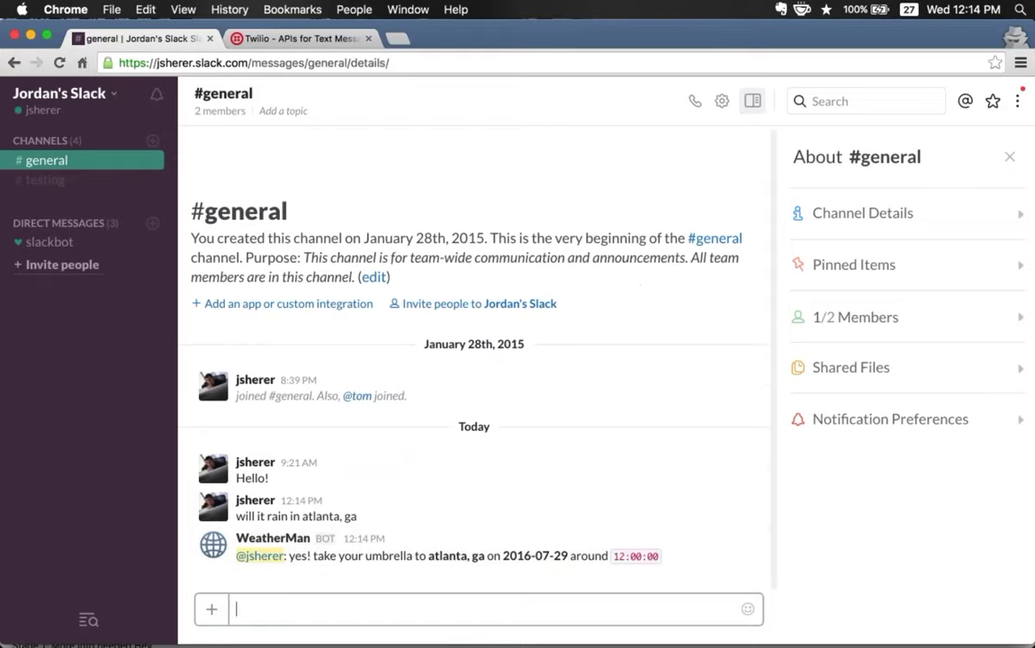
- Check the bot reply's forecast date against the calendar and return to the Zap's filter and Run Python steps
{"action": "left_click", "coordinate": [911, 9]}
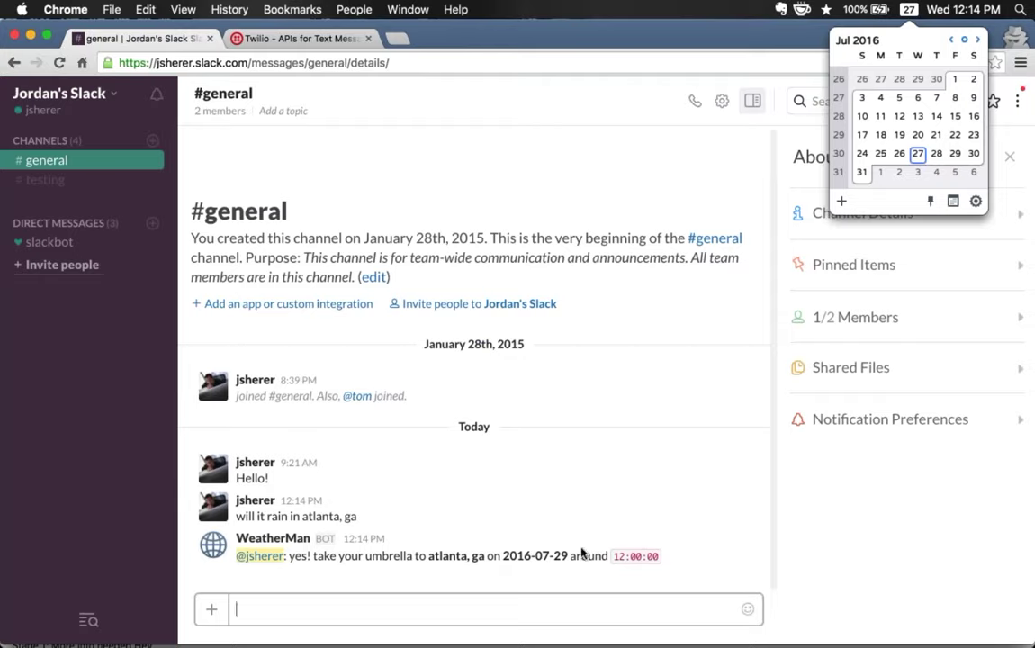
{"action": "left_click", "coordinate": [525, 499]}
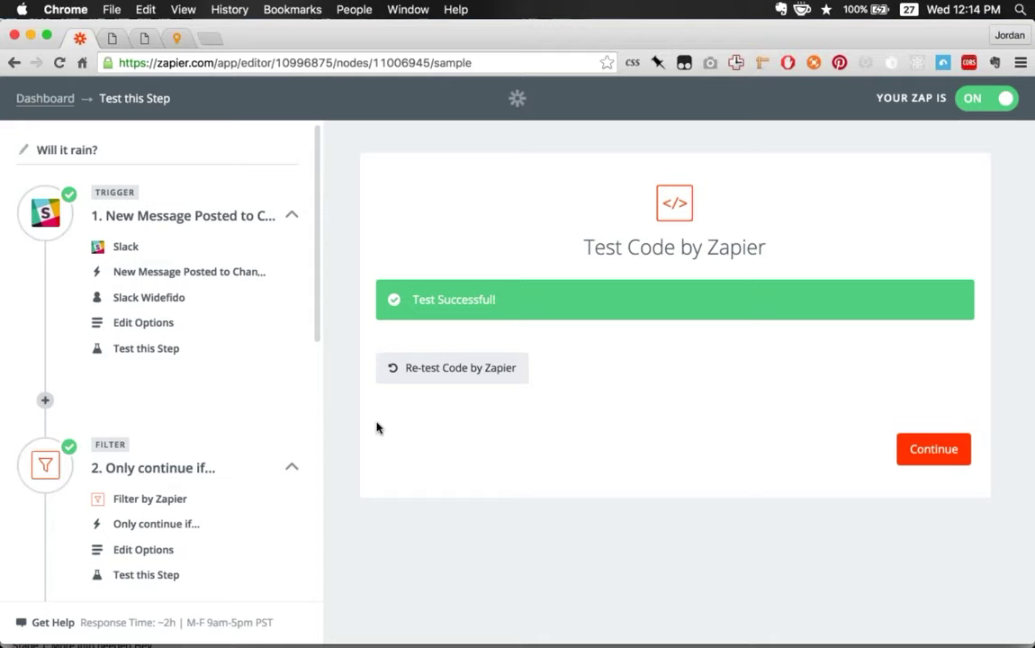
{"action": "scroll", "coordinate": [157, 360], "scroll_direction": "down", "scroll_amount": 10}
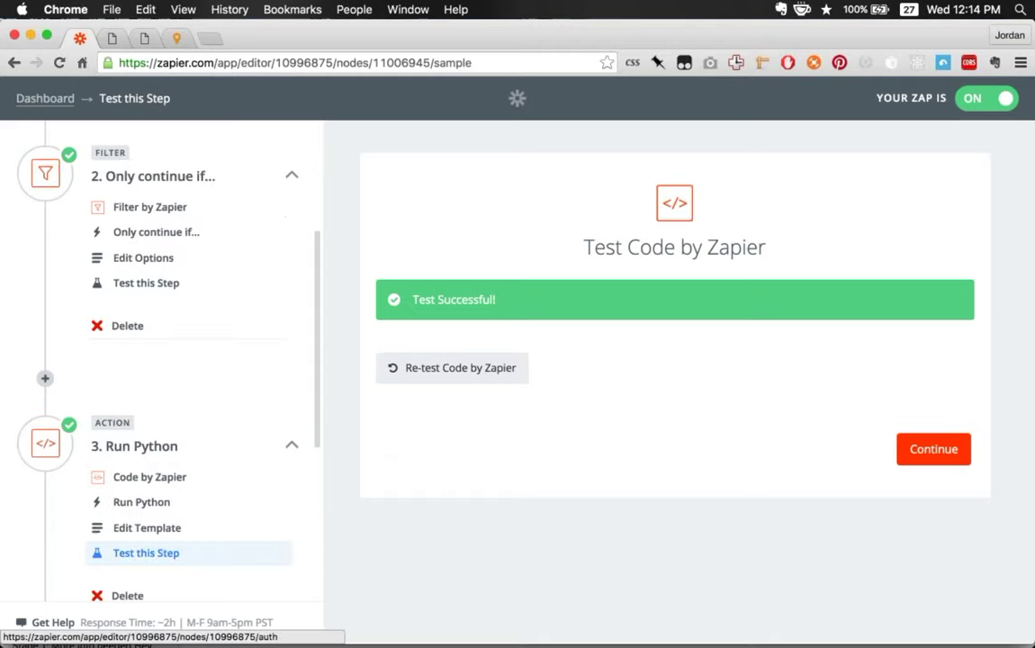
- Open the Run Python action's template and review its input data and the Python weather code
{"action": "scroll", "coordinate": [157, 361], "scroll_direction": "up", "scroll_amount": 2}
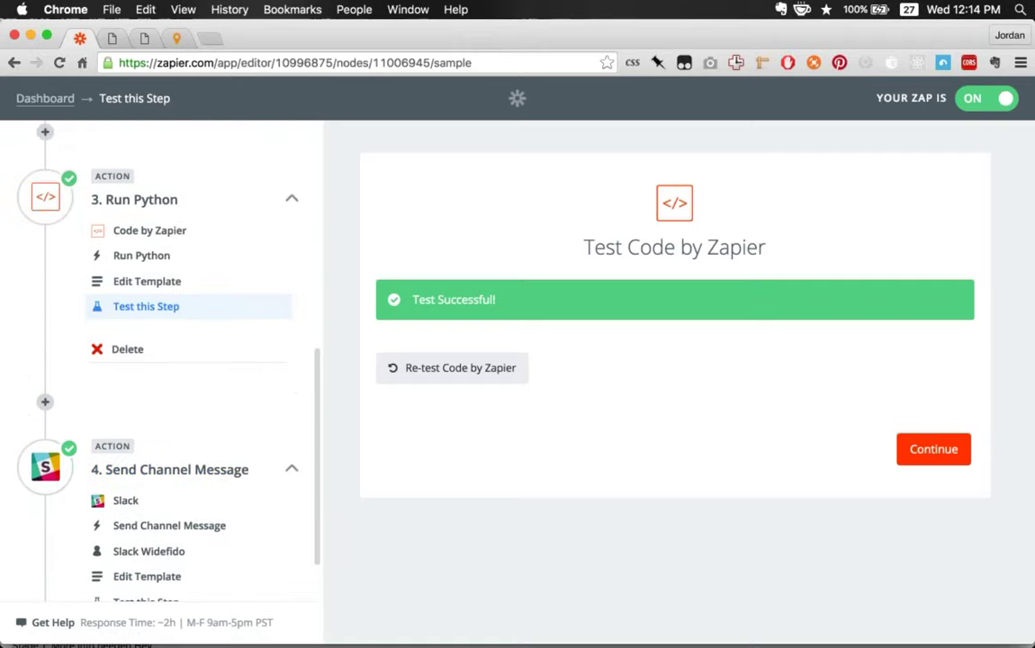
{"action": "left_click", "coordinate": [135, 284]}
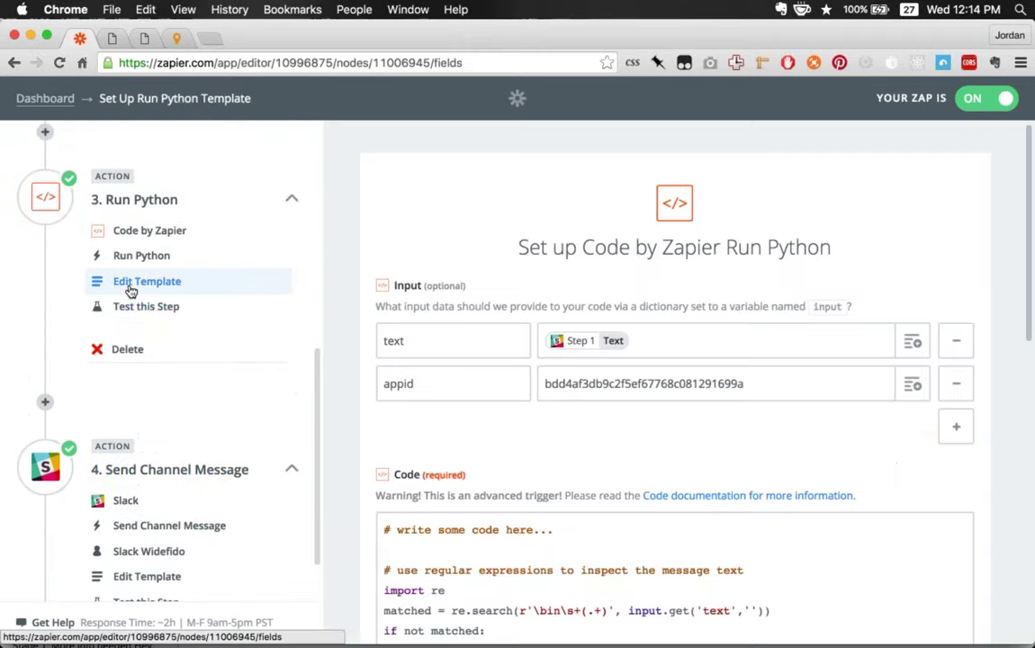
{"action": "left_click", "coordinate": [109, 38]}
{"action": "left_click", "coordinate": [79, 38]}
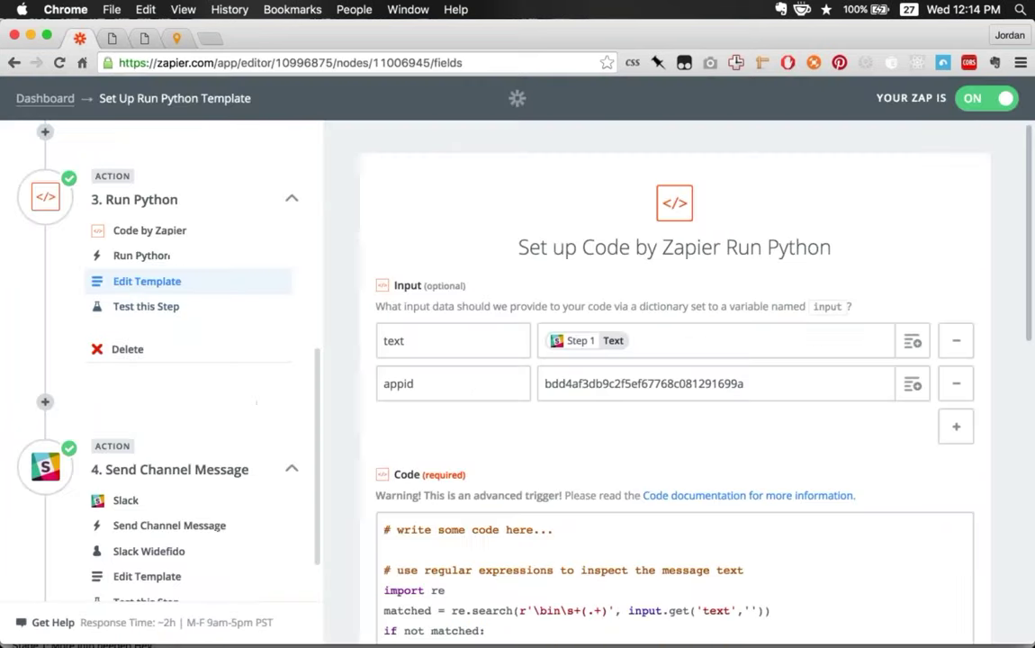
{"action": "scroll", "coordinate": [507, 539], "scroll_direction": "down", "scroll_amount": 2}
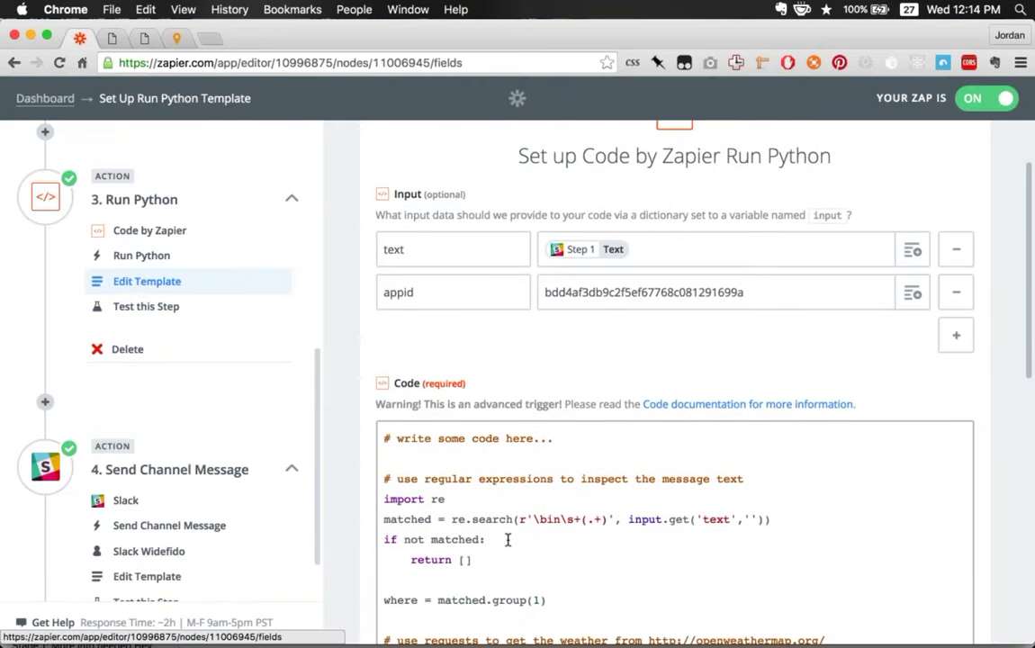
{"action": "left_click", "coordinate": [508, 539]}
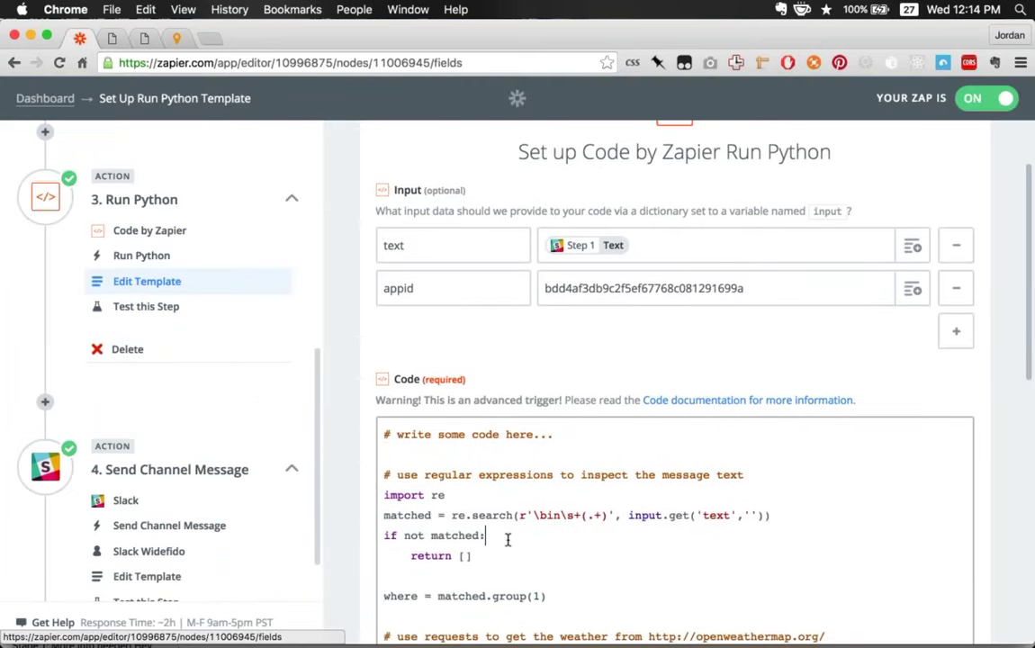
{"action": "scroll", "coordinate": [508, 539], "scroll_direction": "down", "scroll_amount": 5}
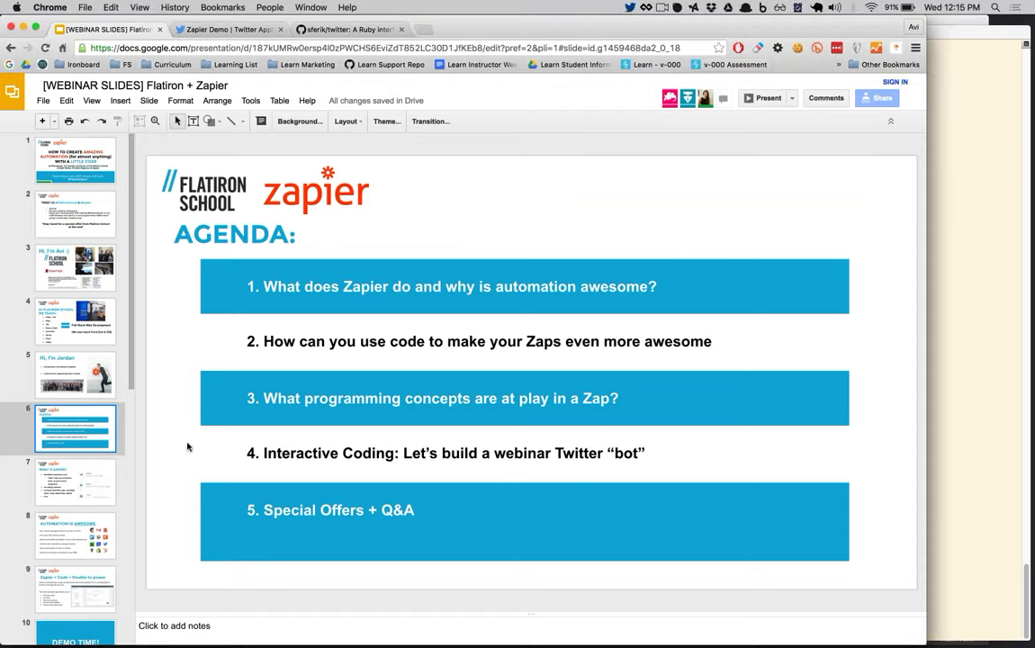
- In the Google Slides webinar deck, advance from the agenda to slide 9, "Zapier + Code = Double to power"
{"action": "left_click", "coordinate": [71, 466]}
{"action": "key", "text": "Down"}
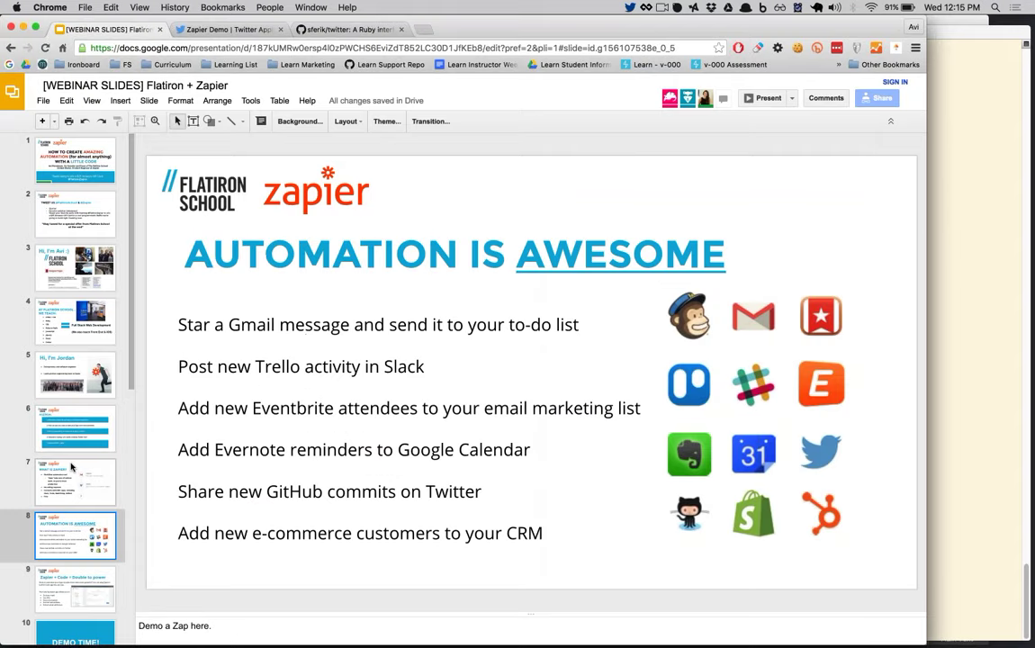
{"action": "key", "text": "Down"}
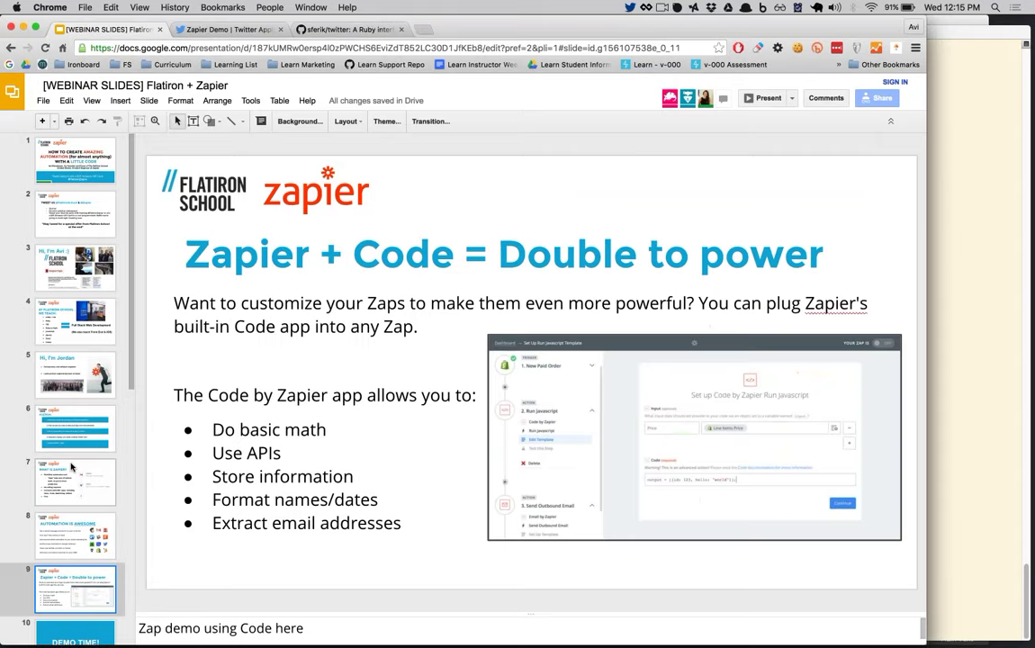